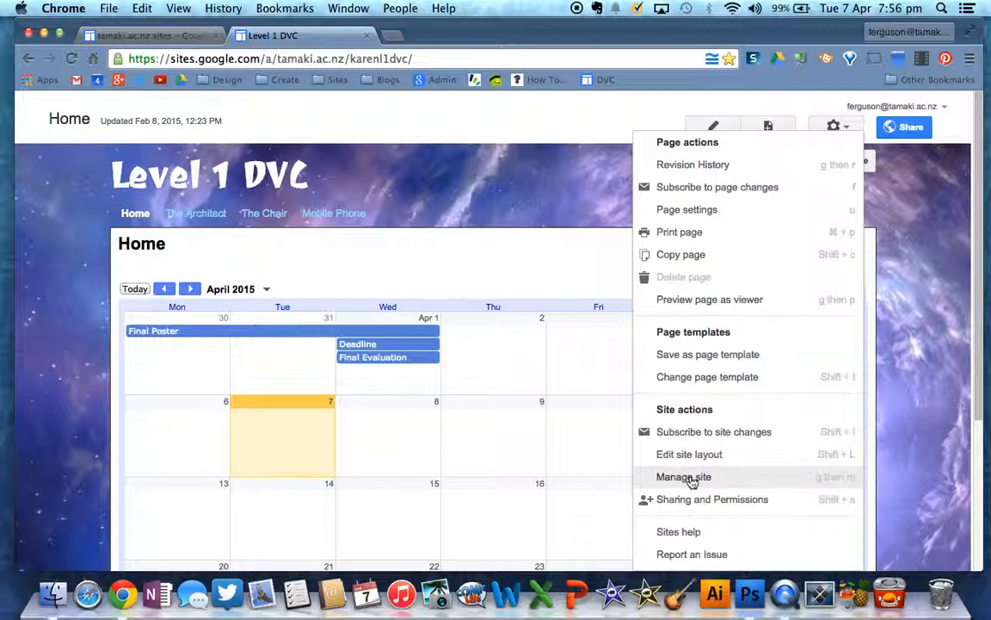
# Open the Level 1 DVC site's general management settings and set its statistics option to Use Google Analytics
pyautogui.click(688, 477)
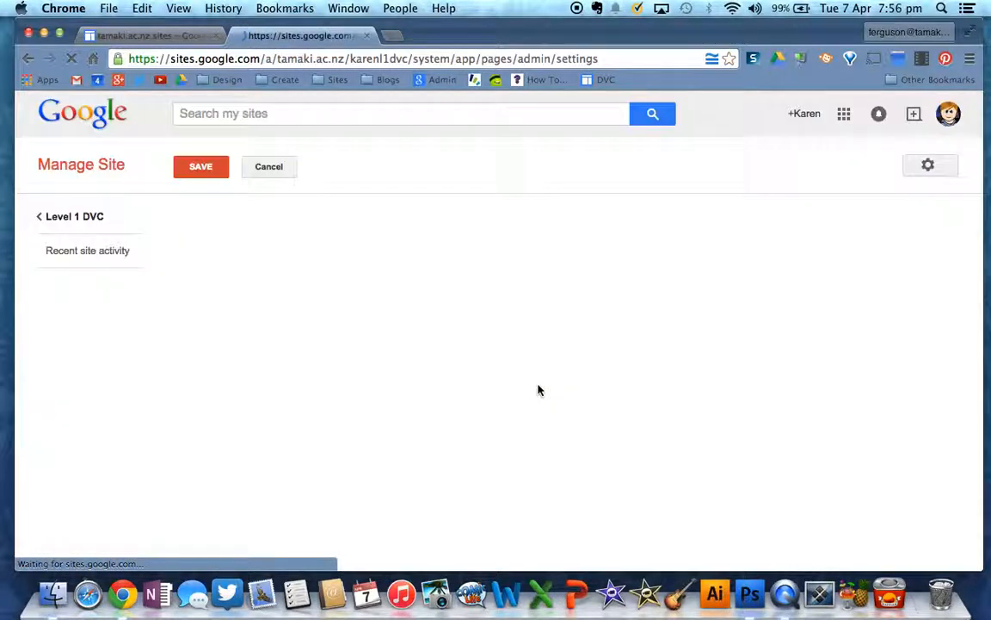
pyautogui.scroll(-3, 494, 458)
pyautogui.scroll(-5, 494, 458)
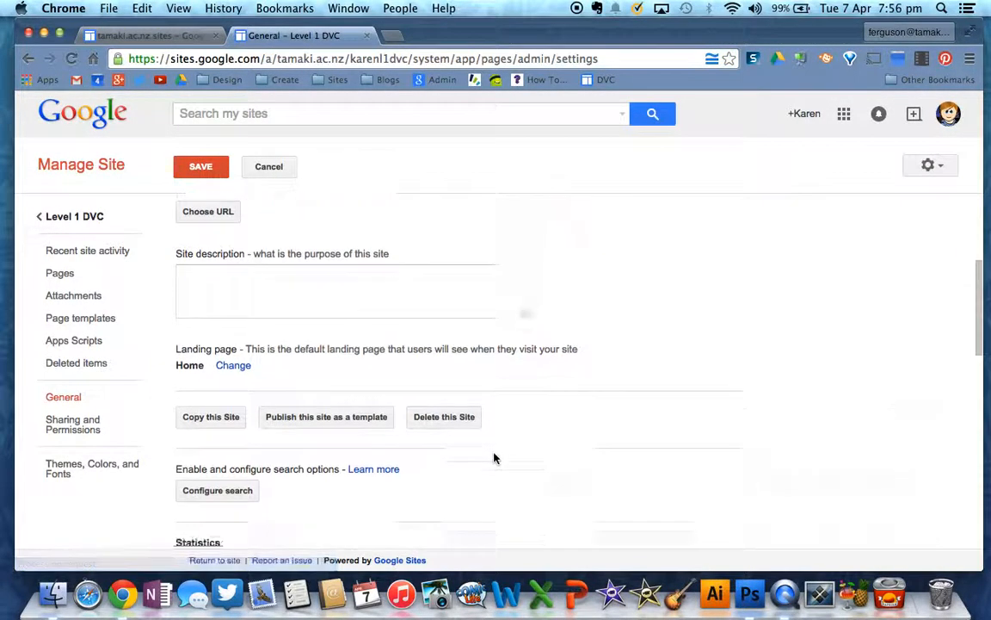
pyautogui.scroll(-1, 494, 458)
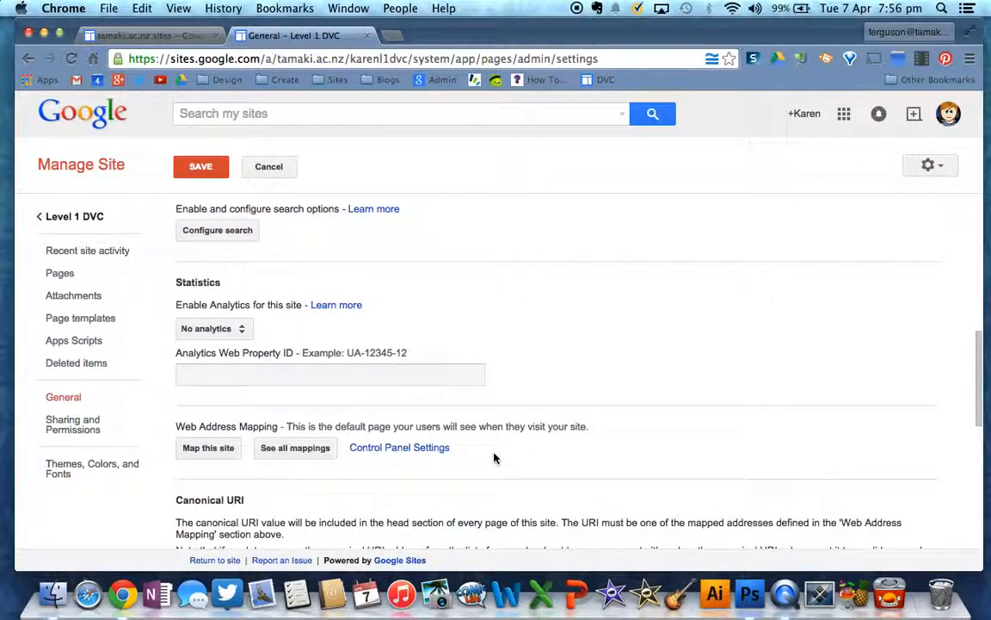
pyautogui.scroll(2, 494, 458)
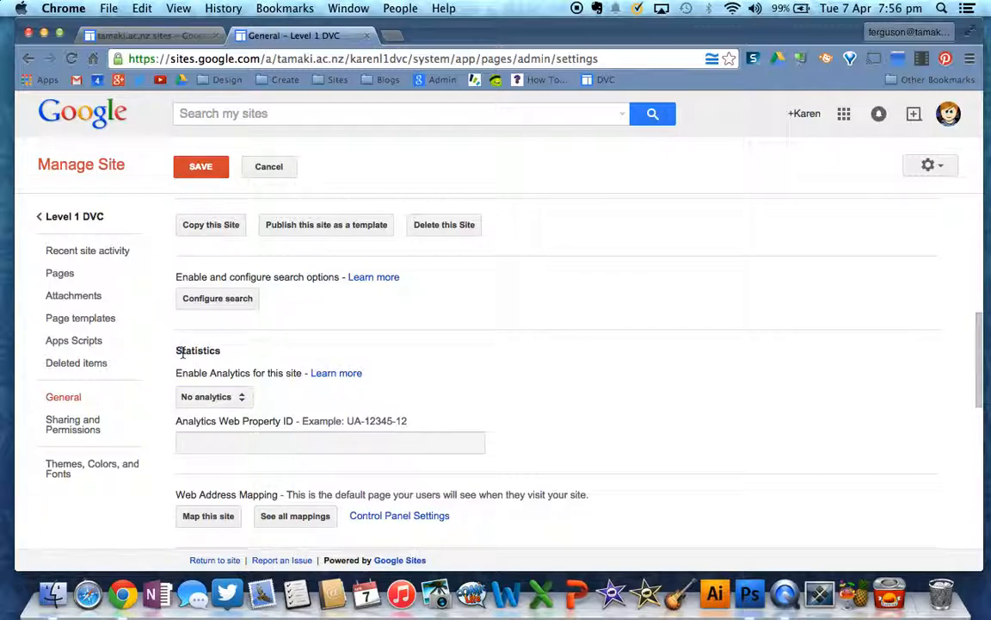
pyautogui.click(243, 398)
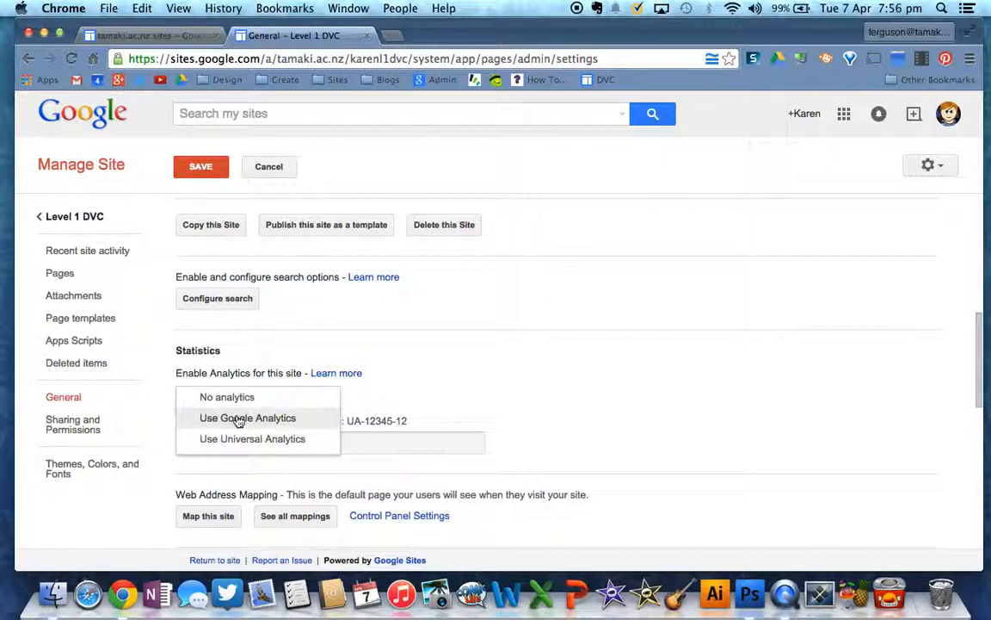
pyautogui.click(272, 423)
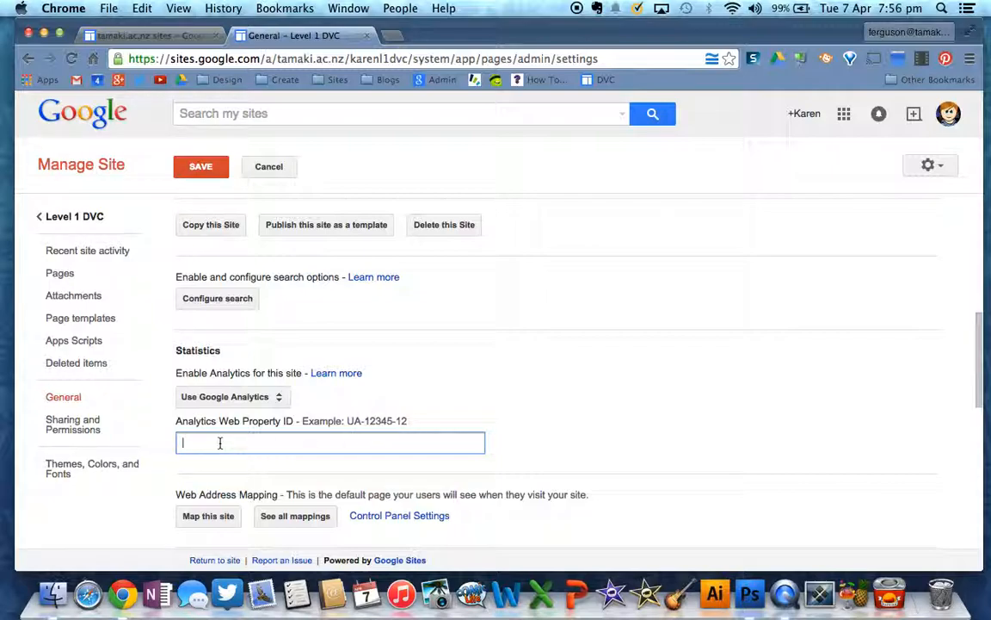
# Open the help article on configuring Google Analytics for Google Sites and follow its link to the Google Analytics signup page
pyautogui.click(332, 376)
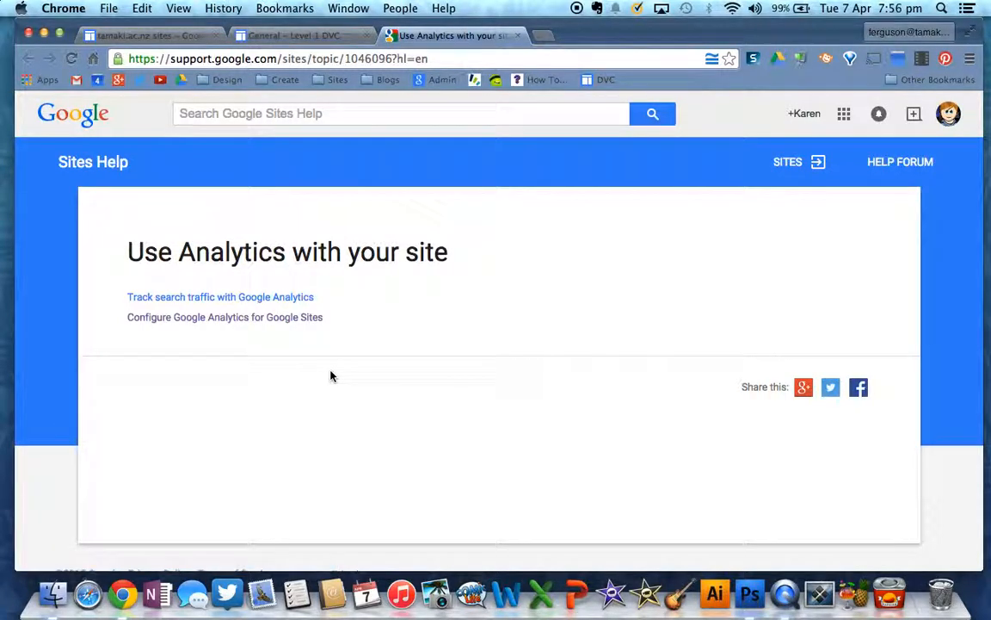
pyautogui.click(195, 323)
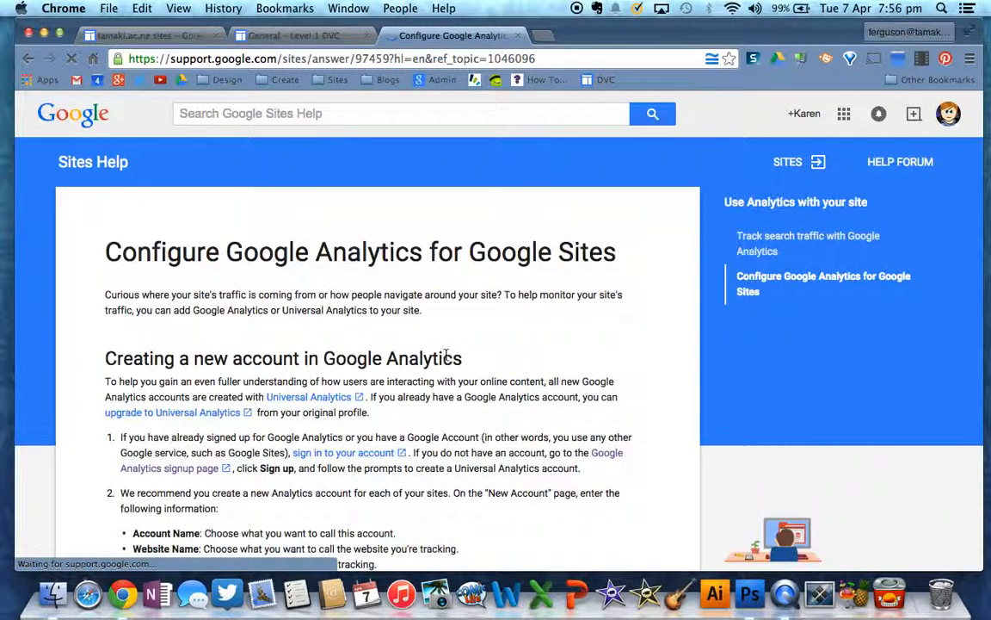
pyautogui.scroll(-3, 530, 386)
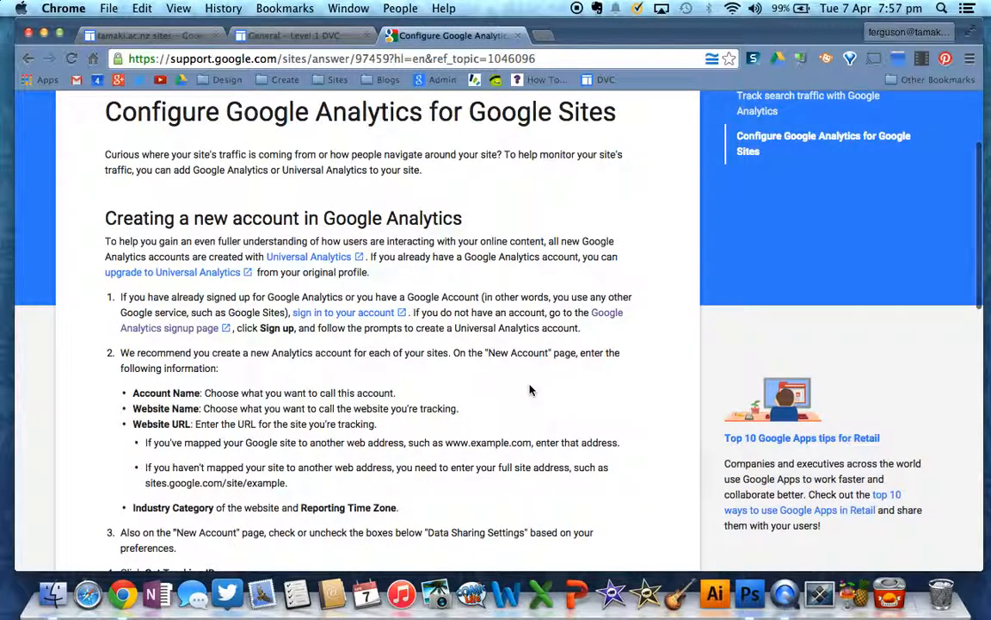
pyautogui.scroll(-1, 530, 390)
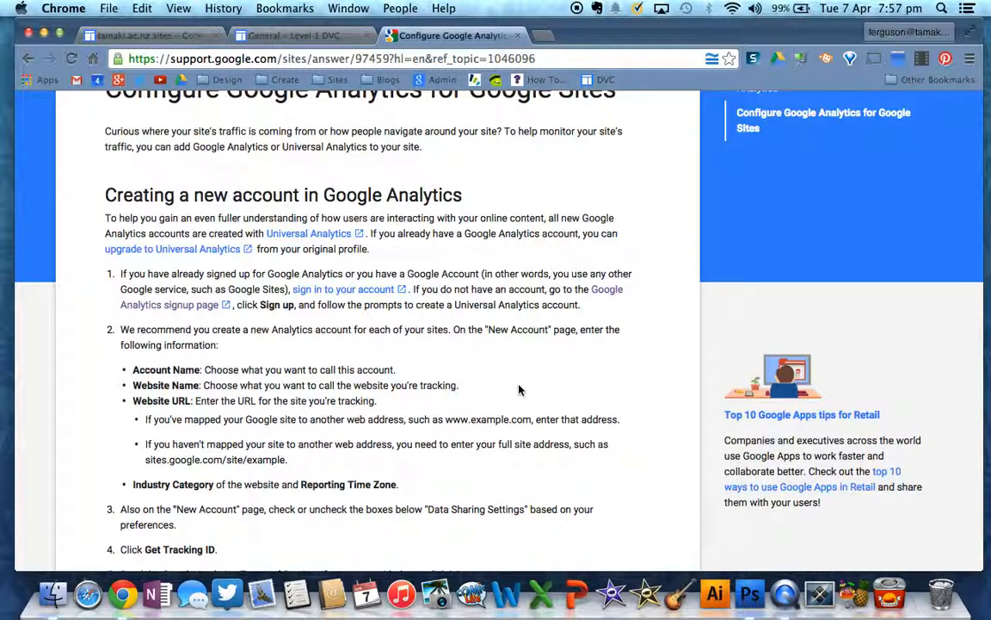
pyautogui.click(606, 294)
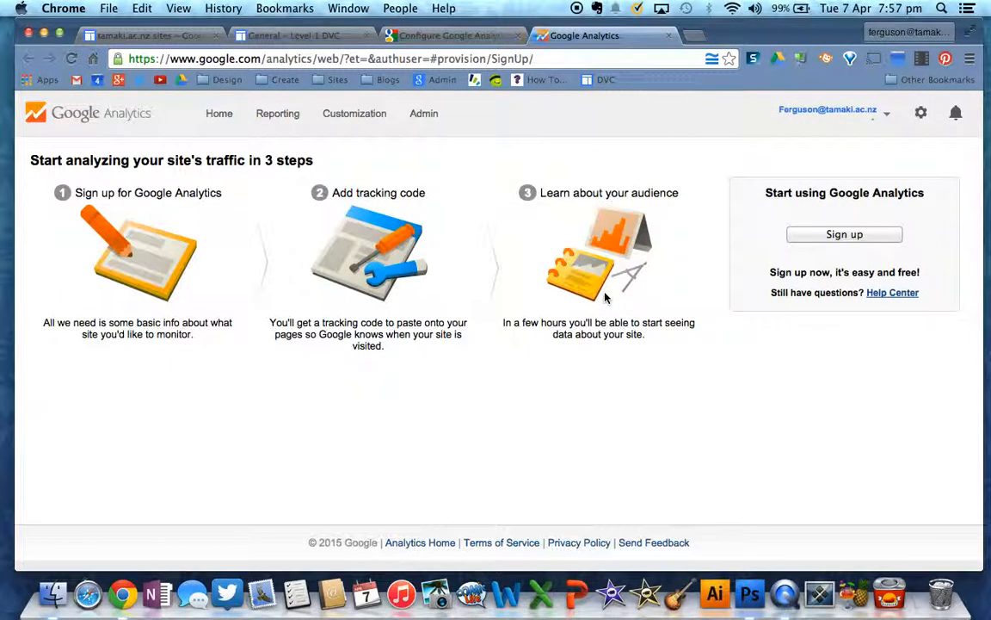
# Start signing up for Google Analytics, entering Example Sites as the account name and Level 1 as the website name
pyautogui.click(842, 235)
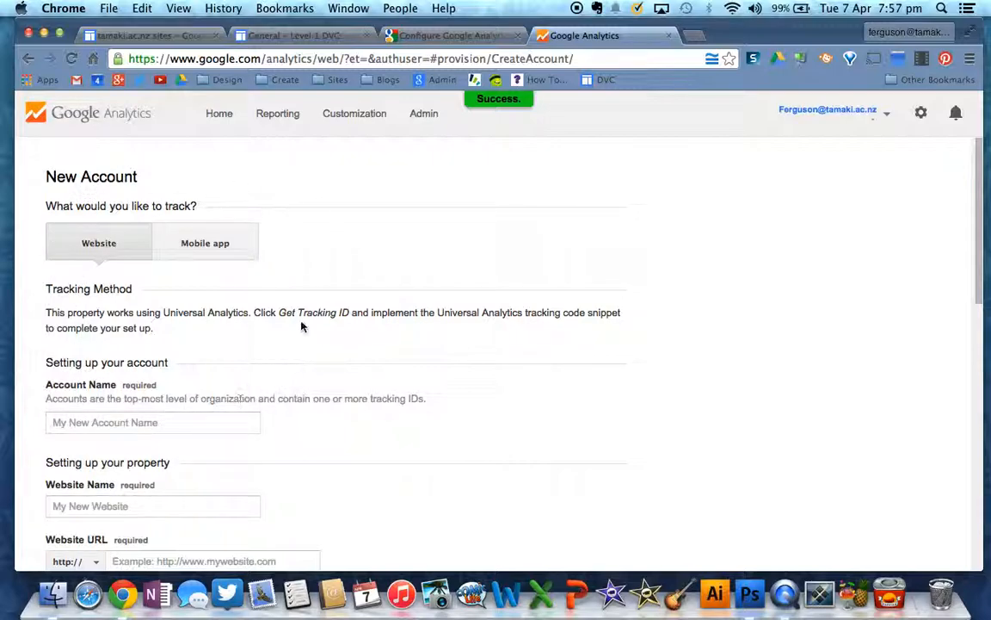
pyautogui.scroll(-2, 276, 436)
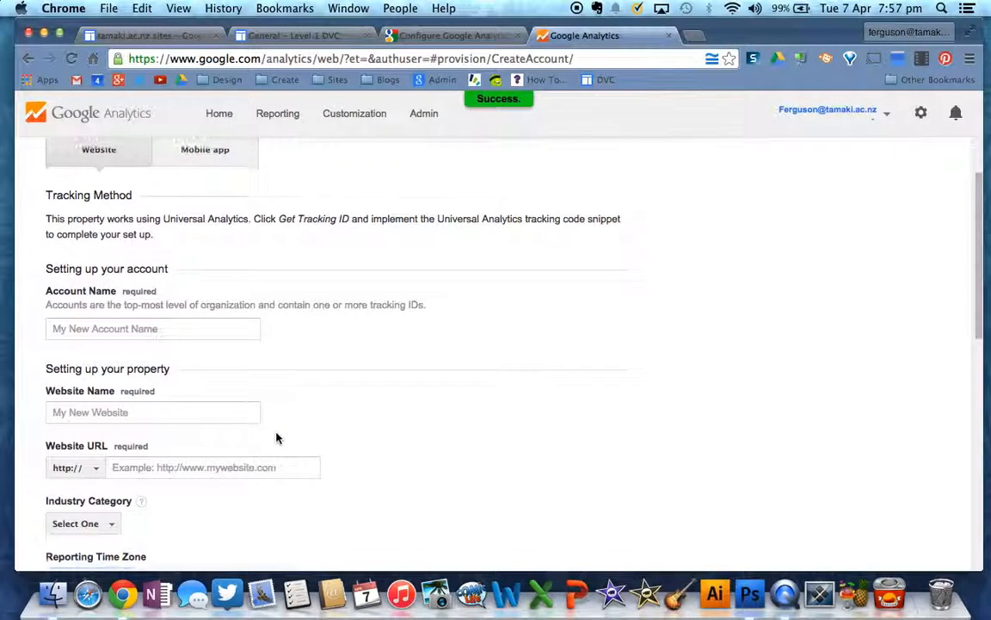
pyautogui.click(92, 330)
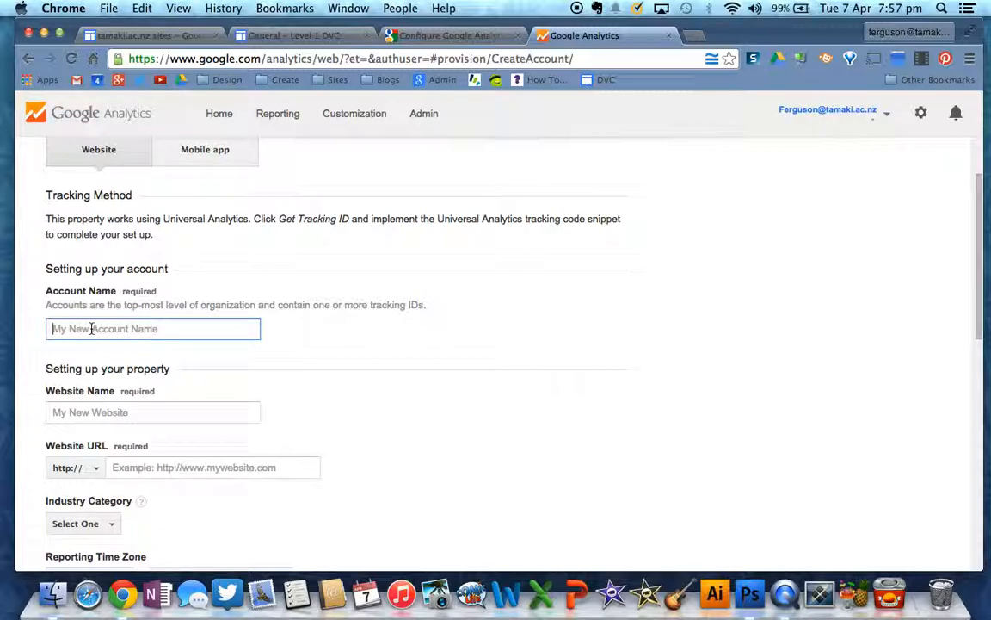
pyautogui.write('Example Sites')
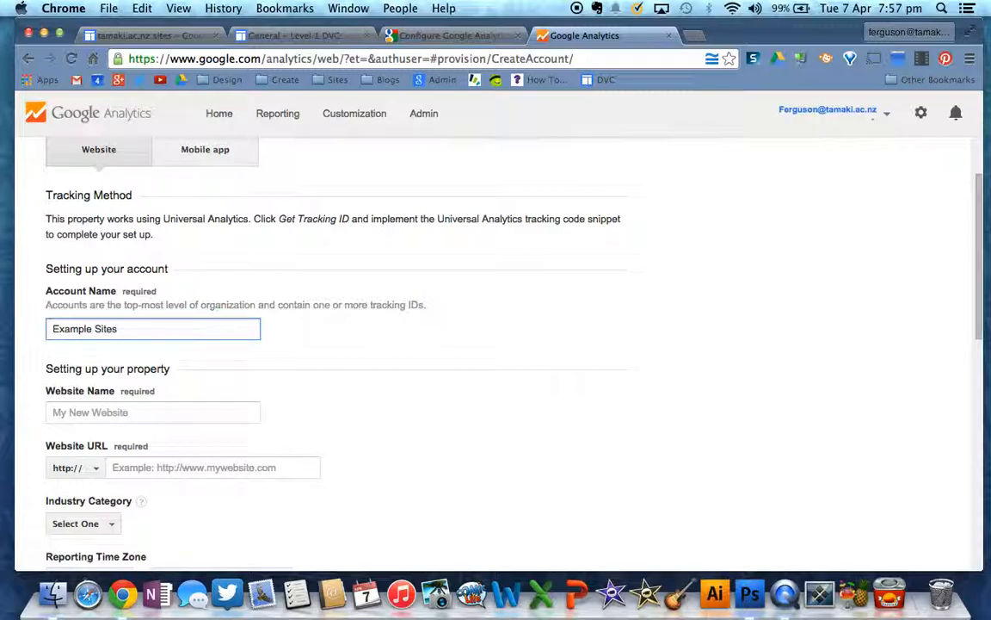
pyautogui.click(81, 412)
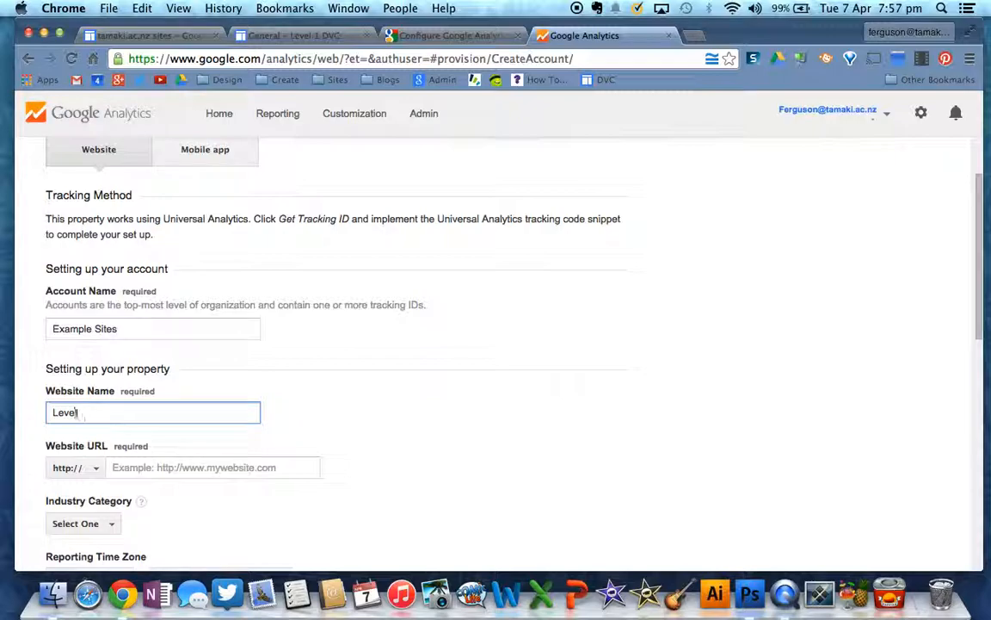
# Copy the address of the Level 1 DVC site's home page, discarding unsaved site settings, and paste it as the new account's website URL
pyautogui.click(172, 468)
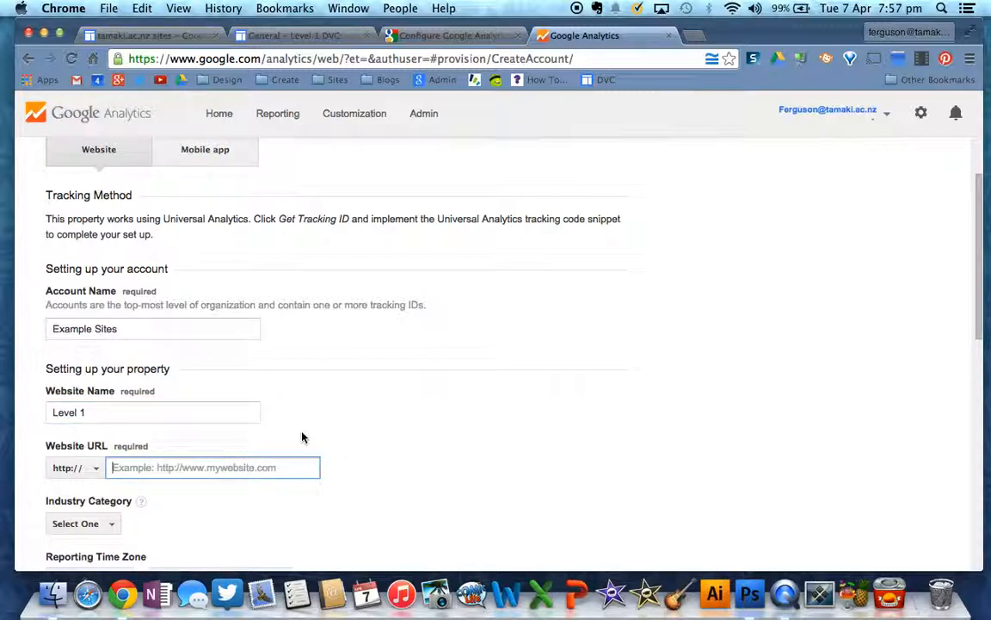
pyautogui.click(293, 35)
pyautogui.click(53, 216)
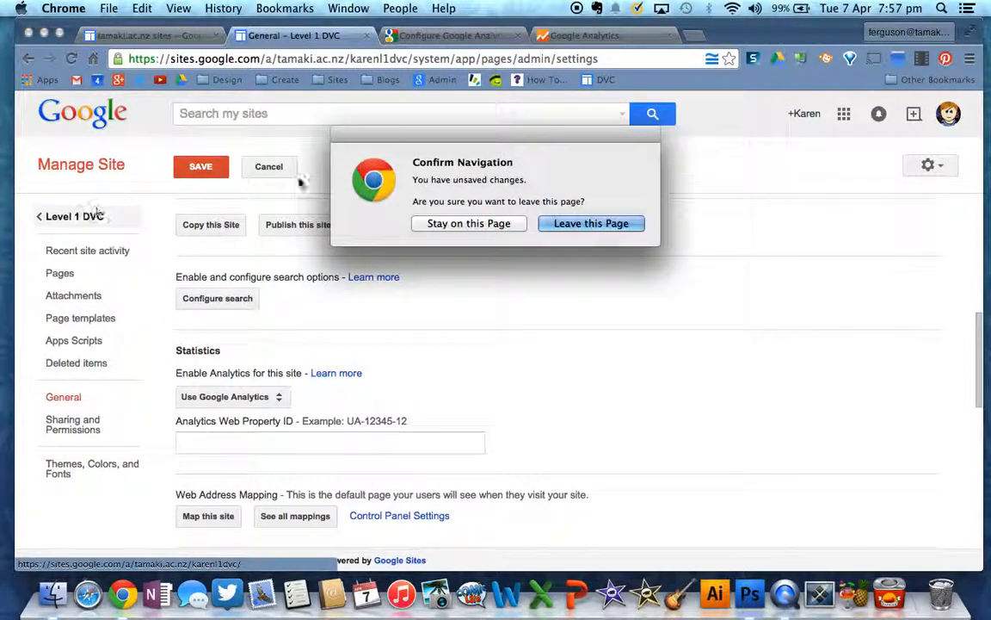
pyautogui.click(563, 224)
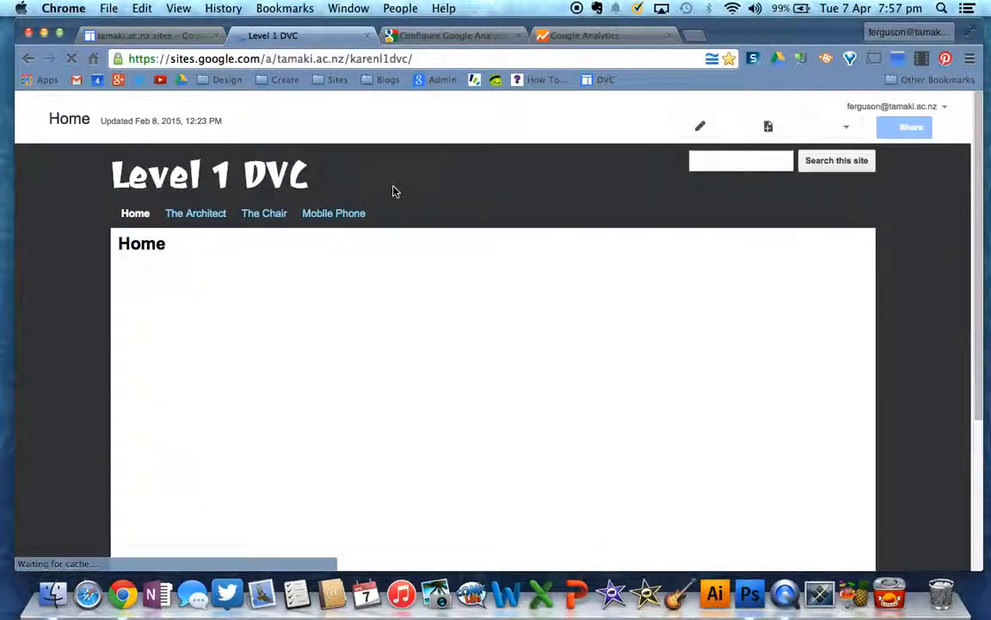
pyautogui.click(423, 58)
pyautogui.press('super+c')
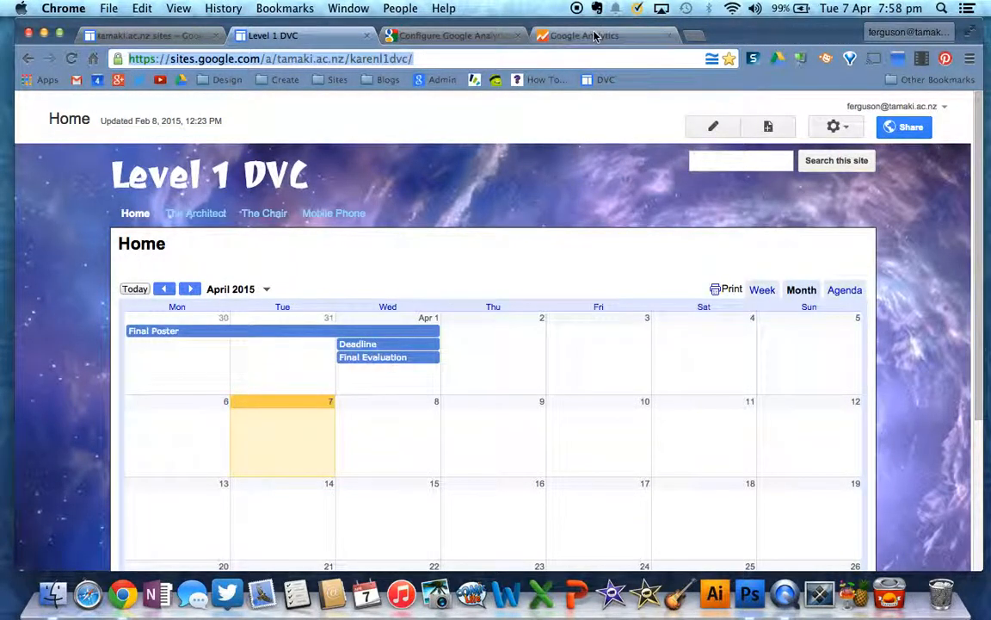
pyautogui.click(586, 35)
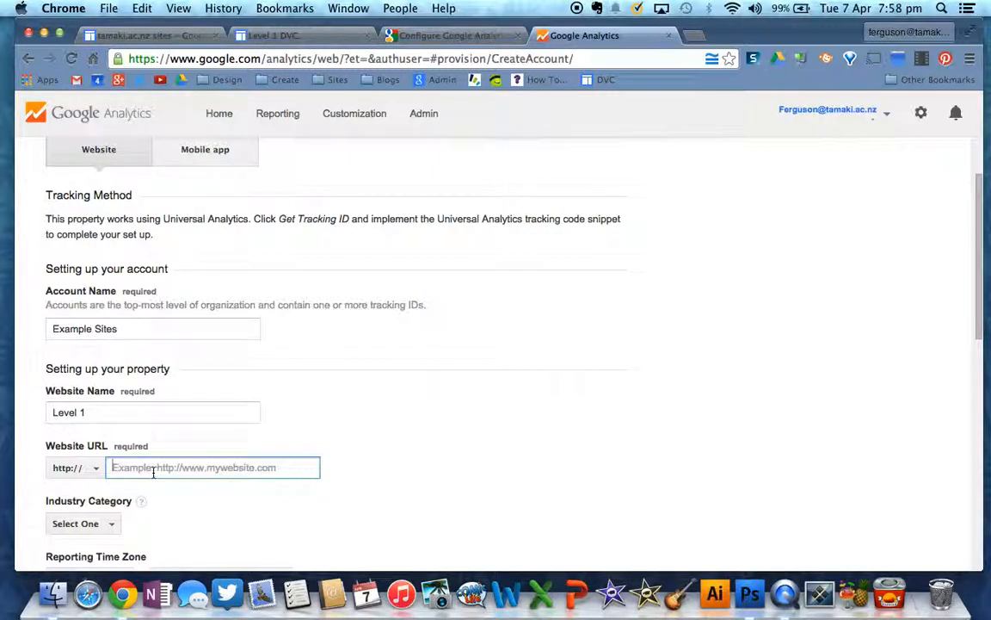
pyautogui.press('super+v')
# Set the industry category of the new Analytics property to Other
pyautogui.scroll(-5, 374, 460)
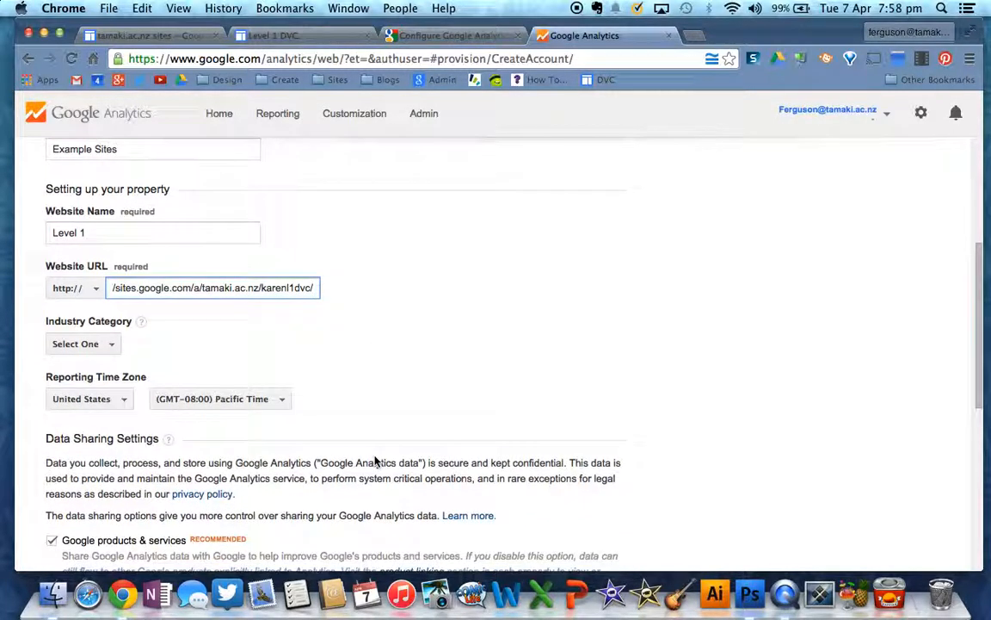
pyautogui.click(99, 345)
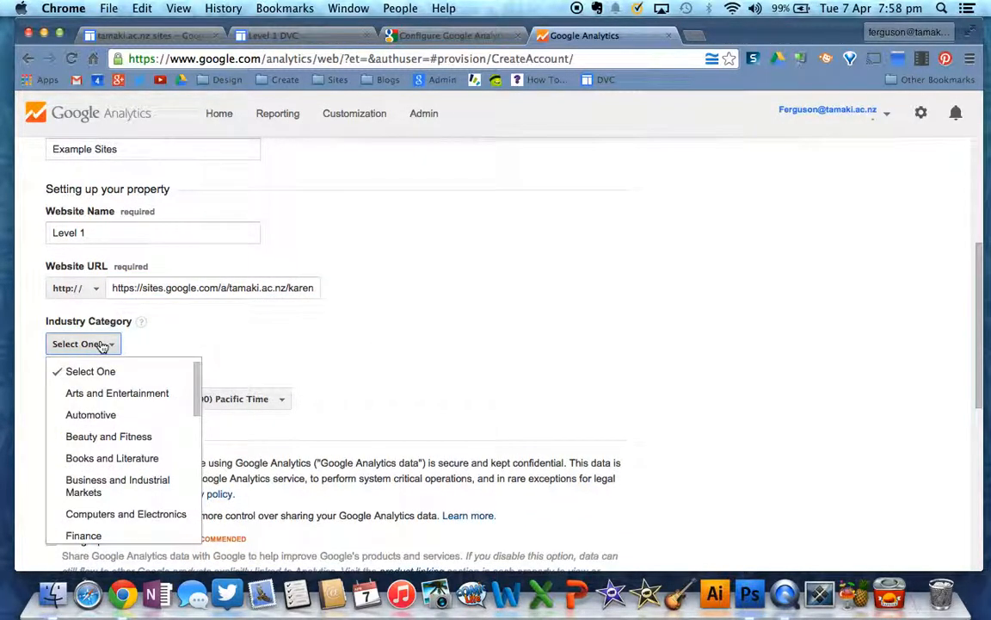
pyautogui.scroll(-3, 119, 482)
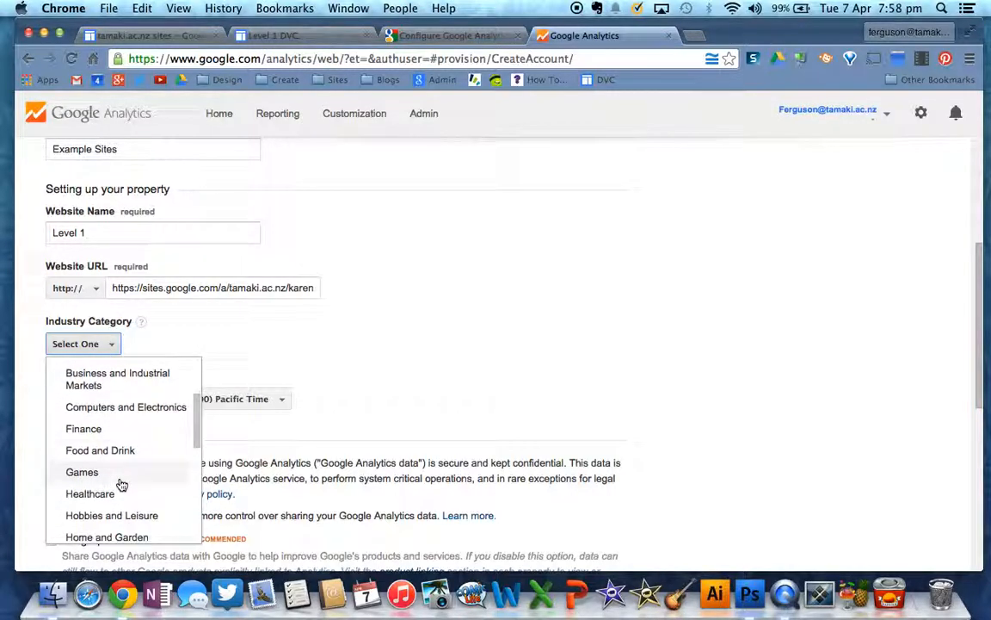
pyautogui.scroll(-3, 122, 485)
pyautogui.scroll(-3, 121, 485)
pyautogui.scroll(-4, 121, 484)
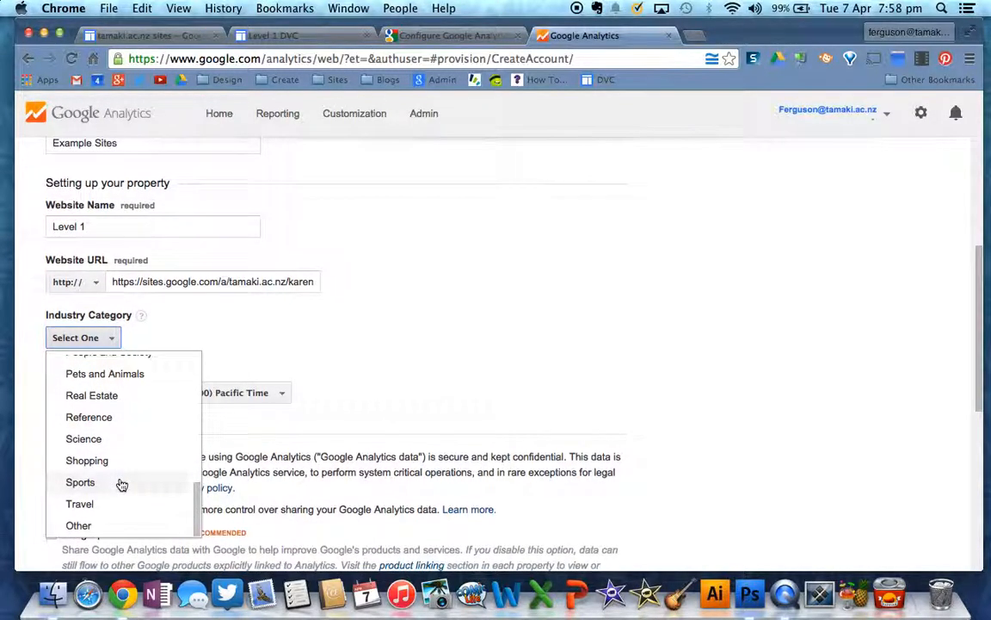
pyautogui.scroll(-1, 122, 484)
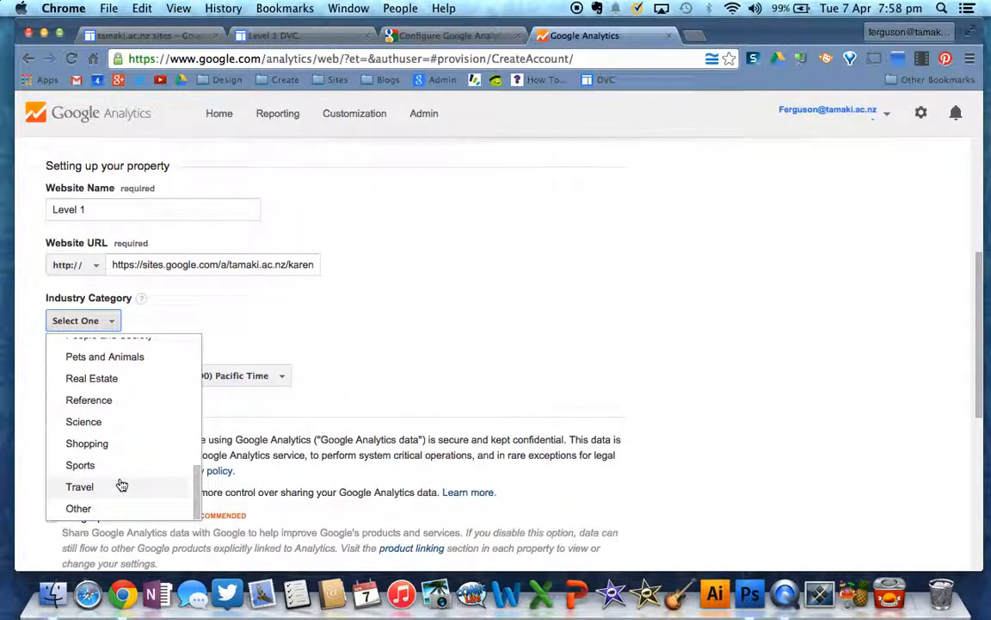
pyautogui.click(78, 509)
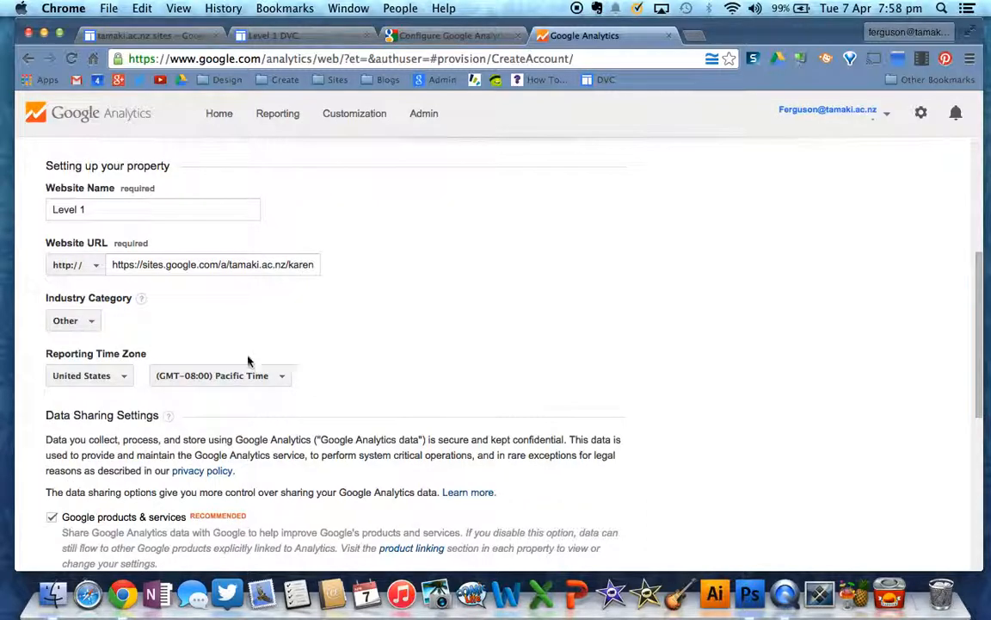
# Set the country for the reporting time zone to New Zealand
pyautogui.click(123, 379)
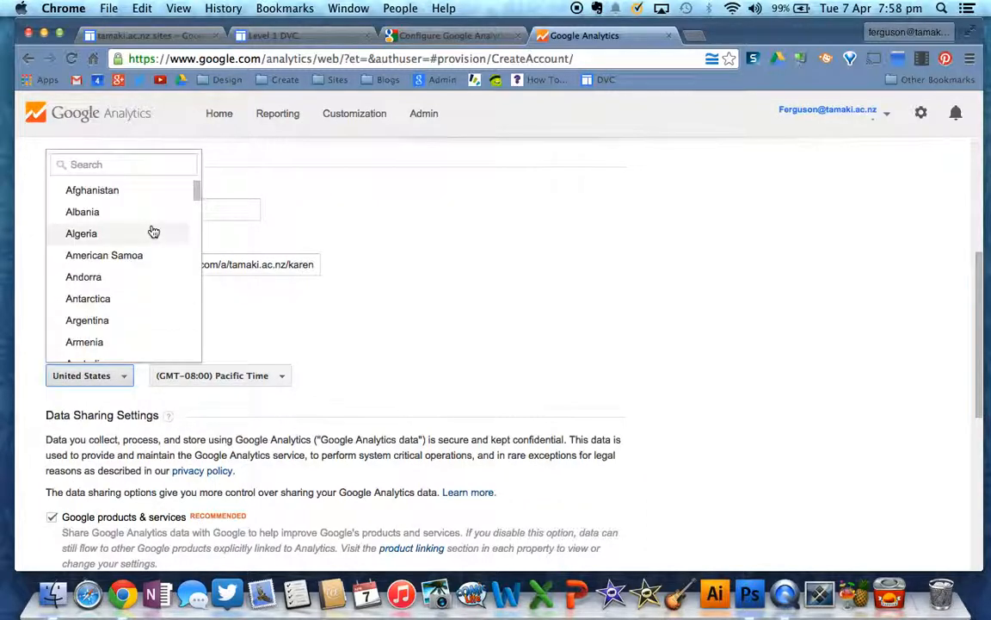
pyautogui.scroll(-5, 150, 230)
pyautogui.click(133, 168)
pyautogui.write('new')
pyautogui.click(96, 213)
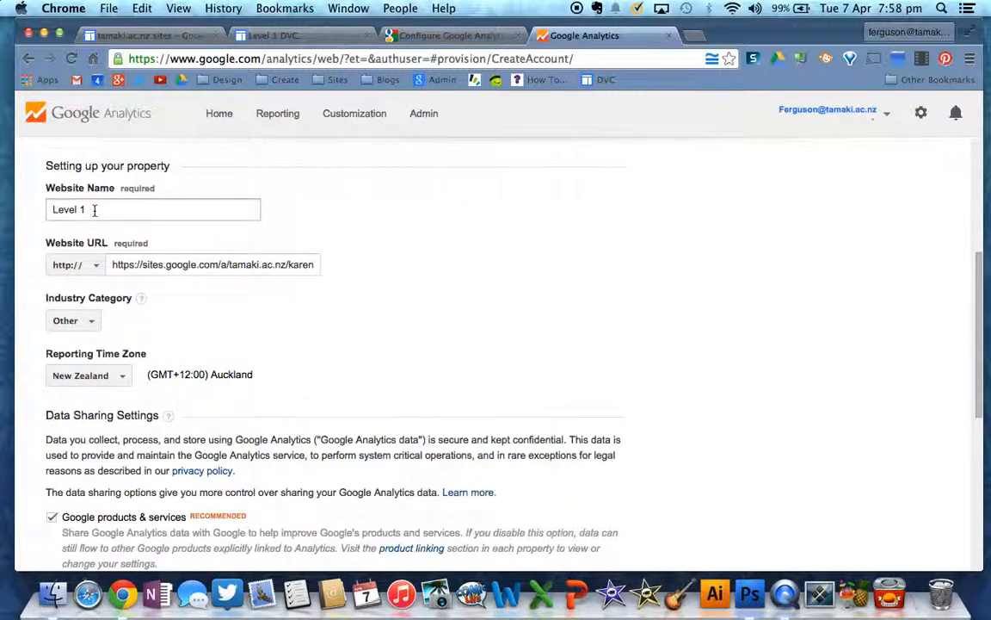
# Request the tracking ID for the new account and accept the Google Analytics Terms of Service Agreement
pyautogui.scroll(-6, 388, 409)
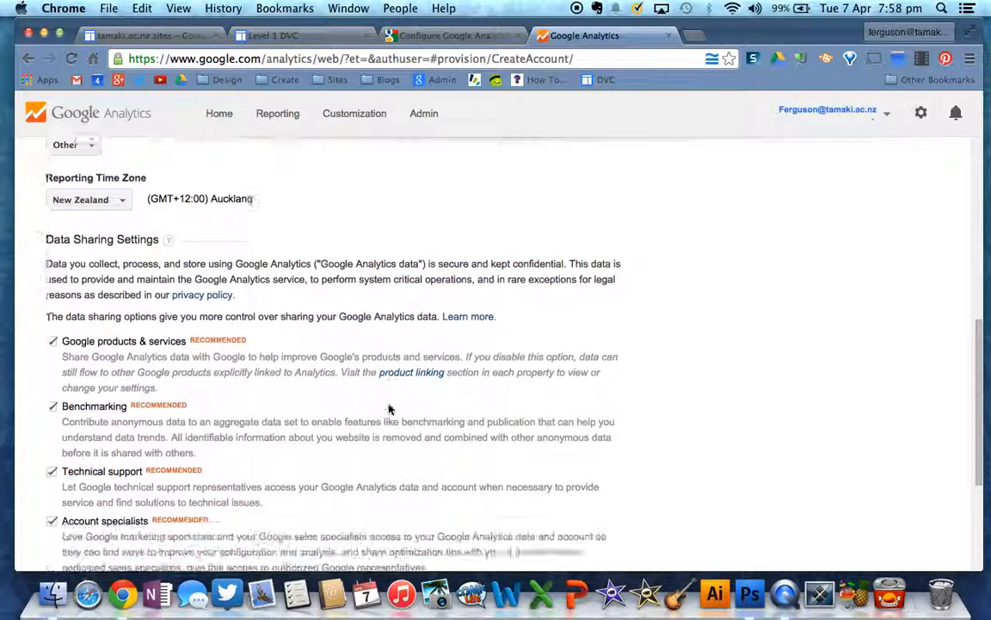
pyautogui.scroll(-3, 389, 409)
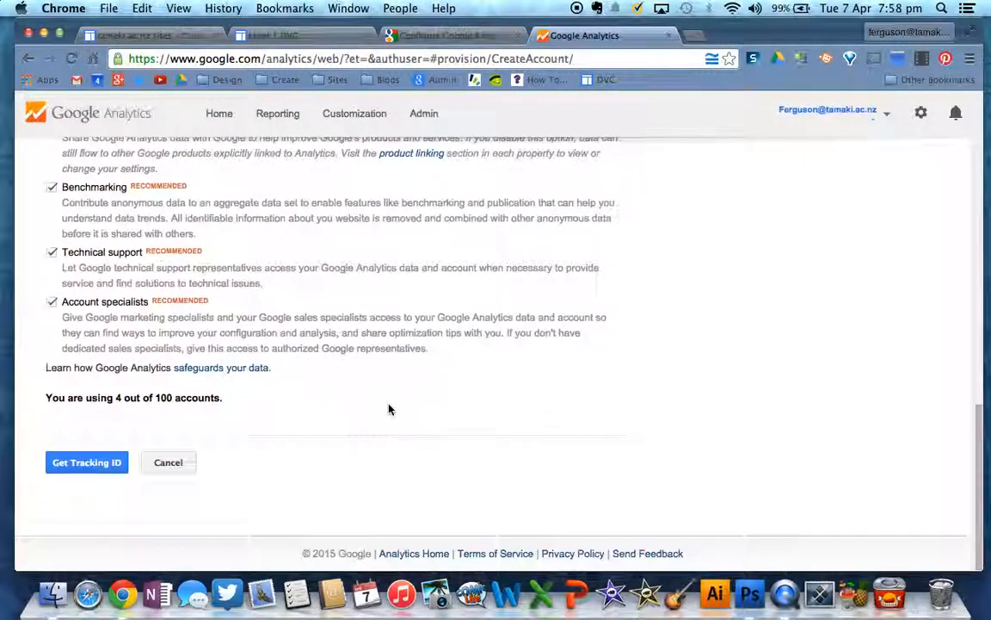
pyautogui.click(87, 467)
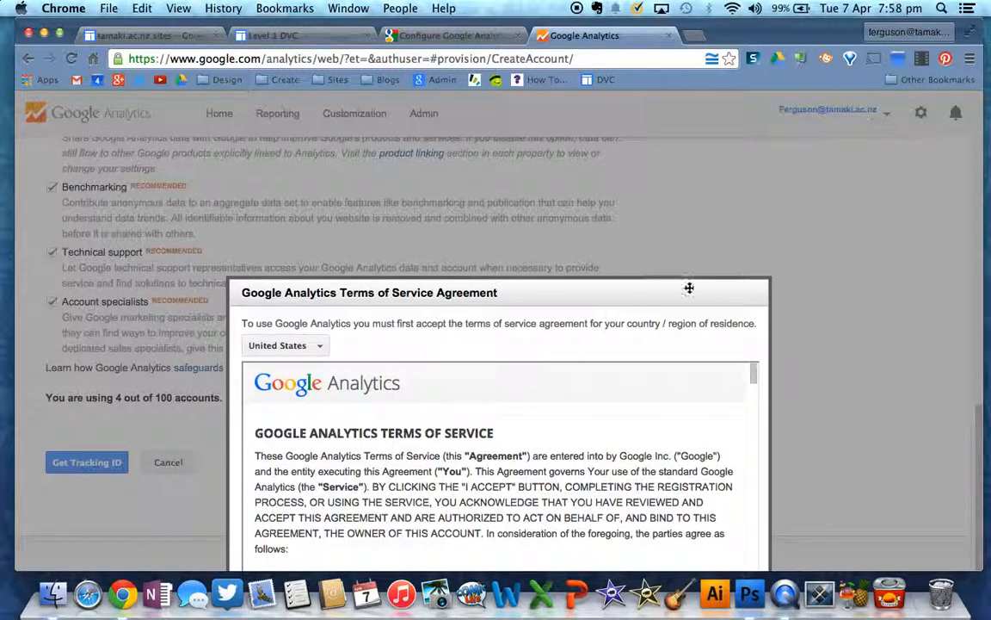
pyautogui.moveTo(688, 293); pyautogui.dragTo(654, 142)
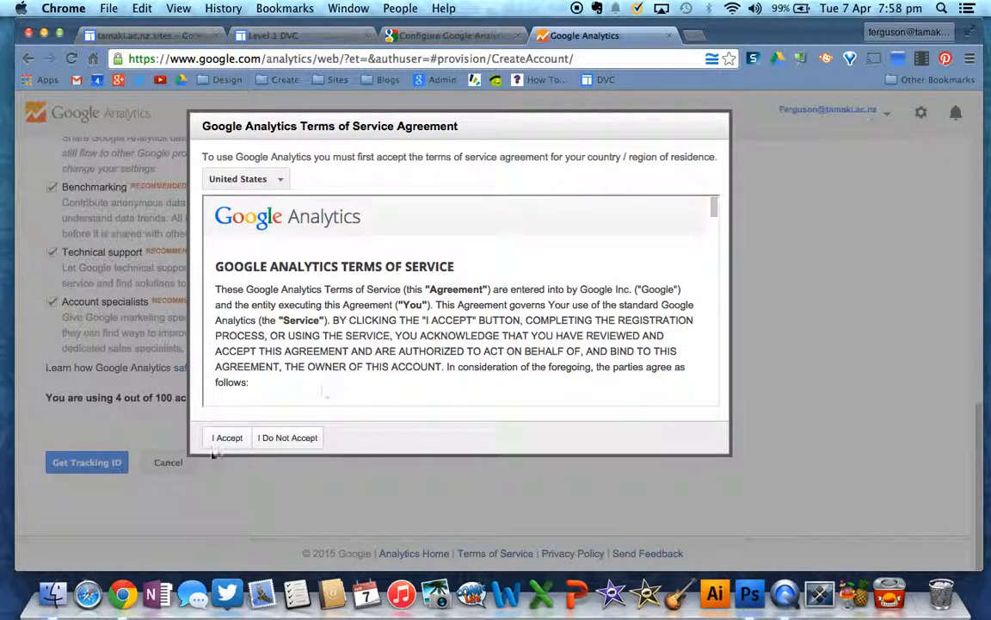
pyautogui.click(226, 441)
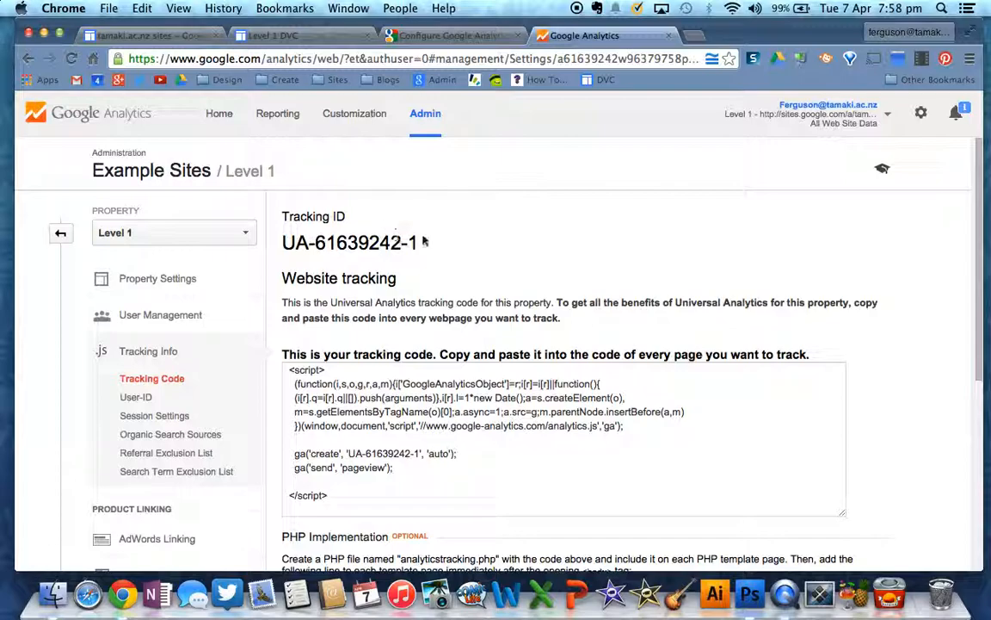
# Copy the tracking ID of the Level 1 property
pyautogui.moveTo(419, 243); pyautogui.dragTo(282, 242)
pyautogui.click(283, 254)
pyautogui.moveTo(419, 243); pyautogui.dragTo(285, 245)
pyautogui.press('super+c')
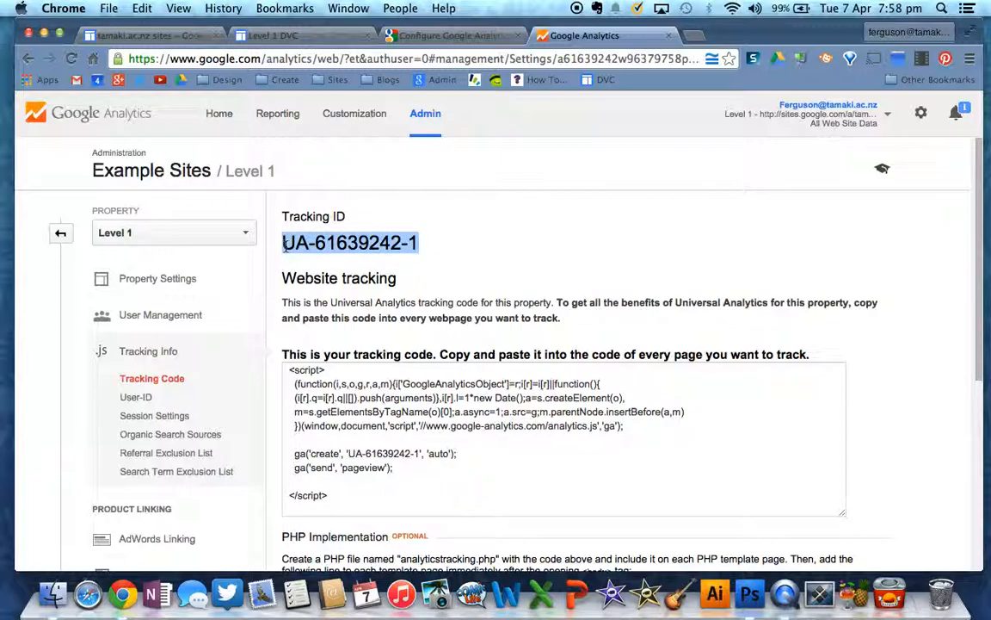
# Return to the Level 1 DVC site and open its general site management settings
pyautogui.click(293, 38)
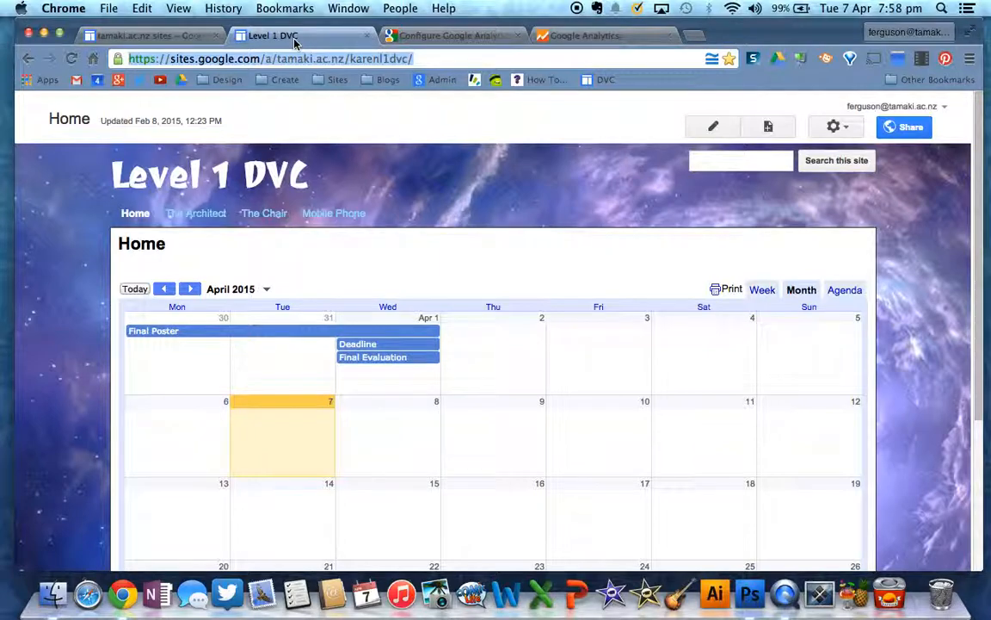
pyautogui.click(833, 127)
pyautogui.click(688, 479)
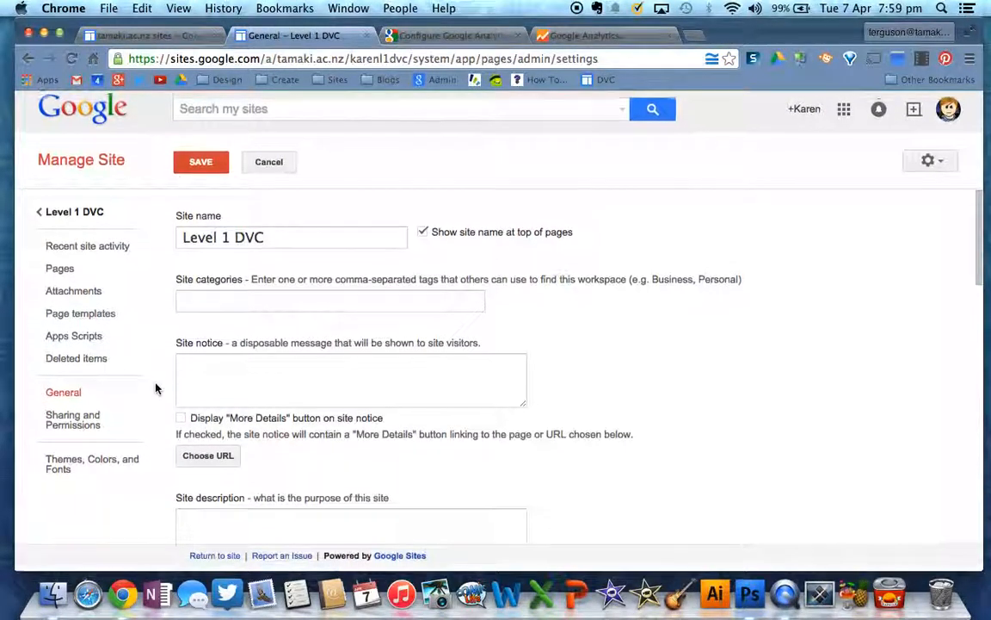
# Enable Use Google Analytics in the site's statistics settings, paste the copied tracking ID as the web property ID, and save the settings
pyautogui.scroll(-2, 511, 420)
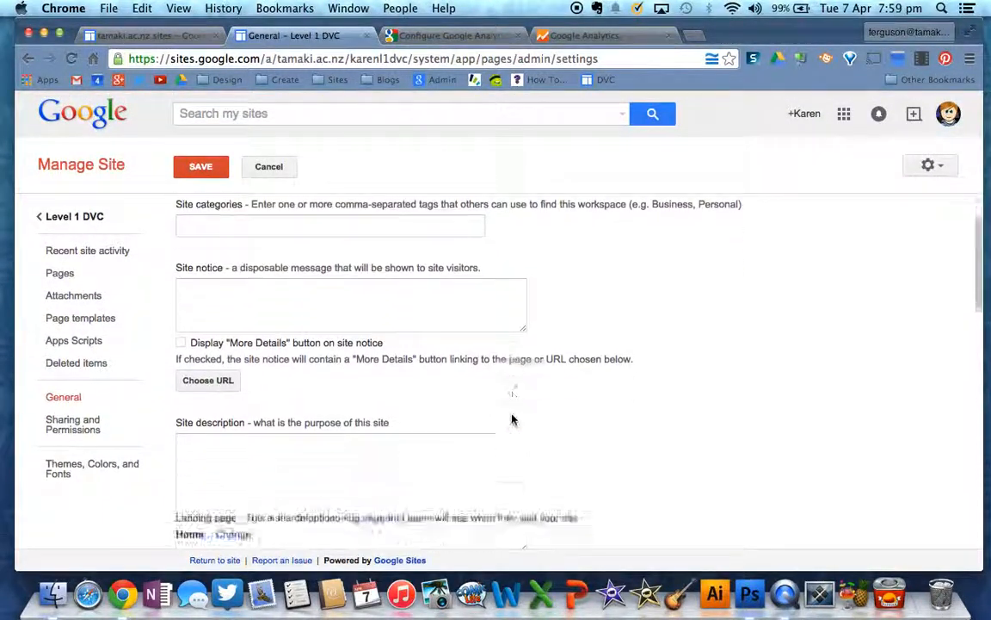
pyautogui.scroll(-10, 511, 419)
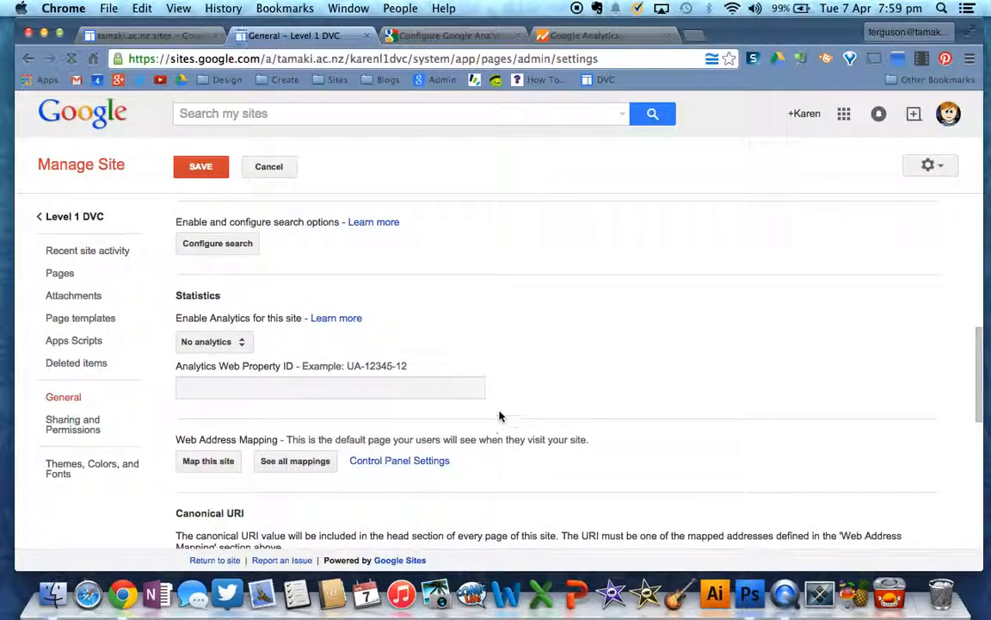
pyautogui.click(238, 342)
pyautogui.click(230, 365)
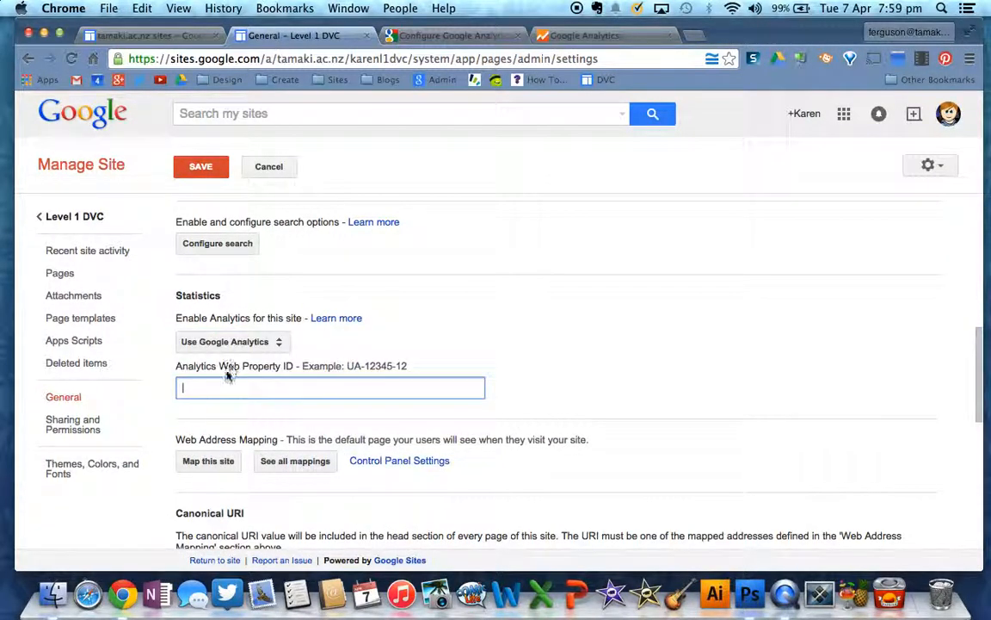
pyautogui.press('super+v')
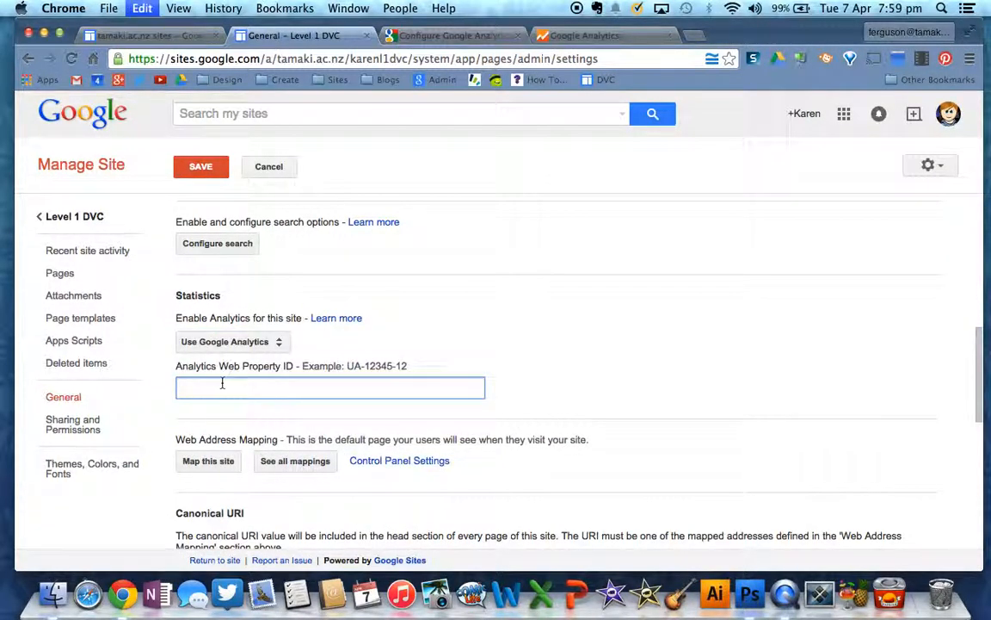
pyautogui.click(194, 167)
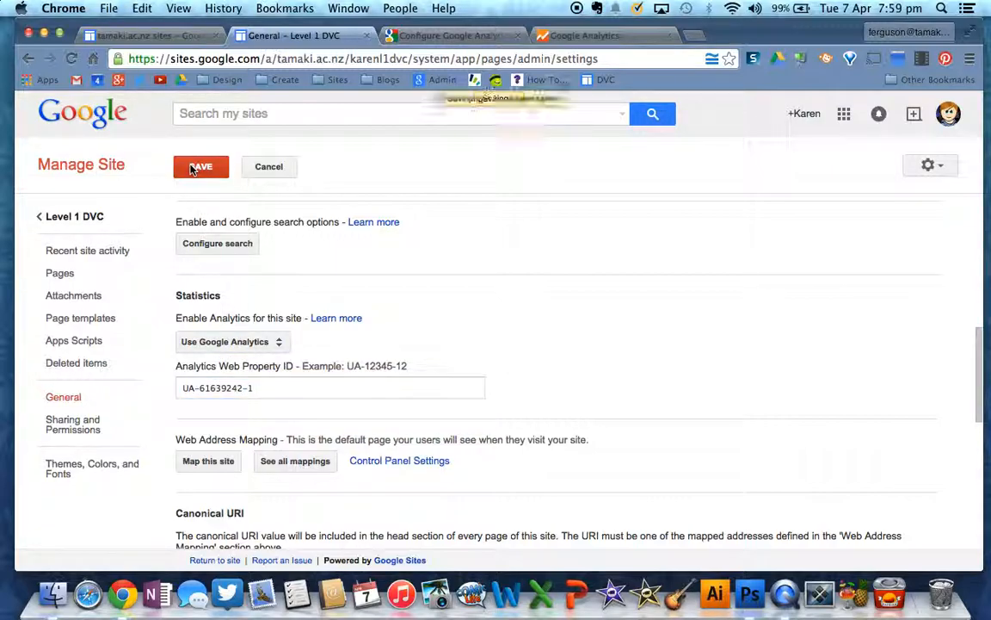
pyautogui.click(77, 222)
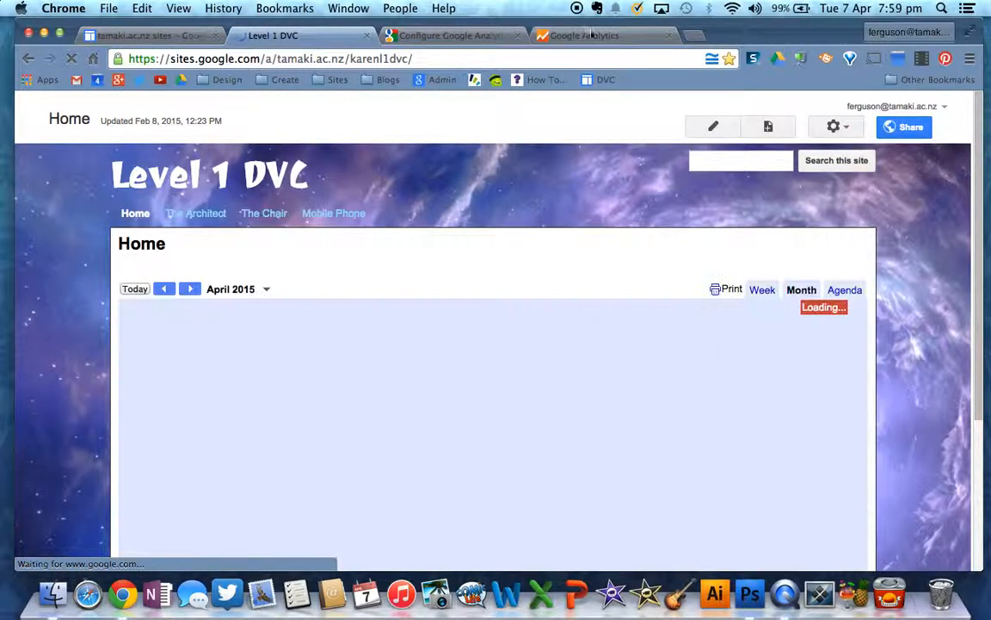
# Copy the complete website tracking script of the Level 1 property from Google Analytics
pyautogui.click(586, 35)
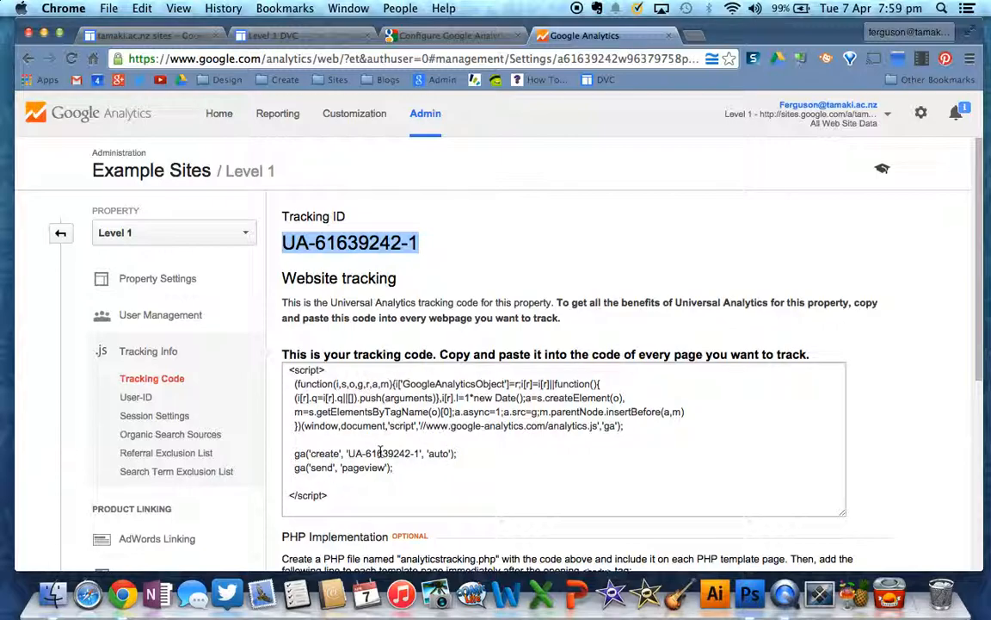
pyautogui.moveTo(339, 501); pyautogui.dragTo(287, 371)
pyautogui.press('super+c')
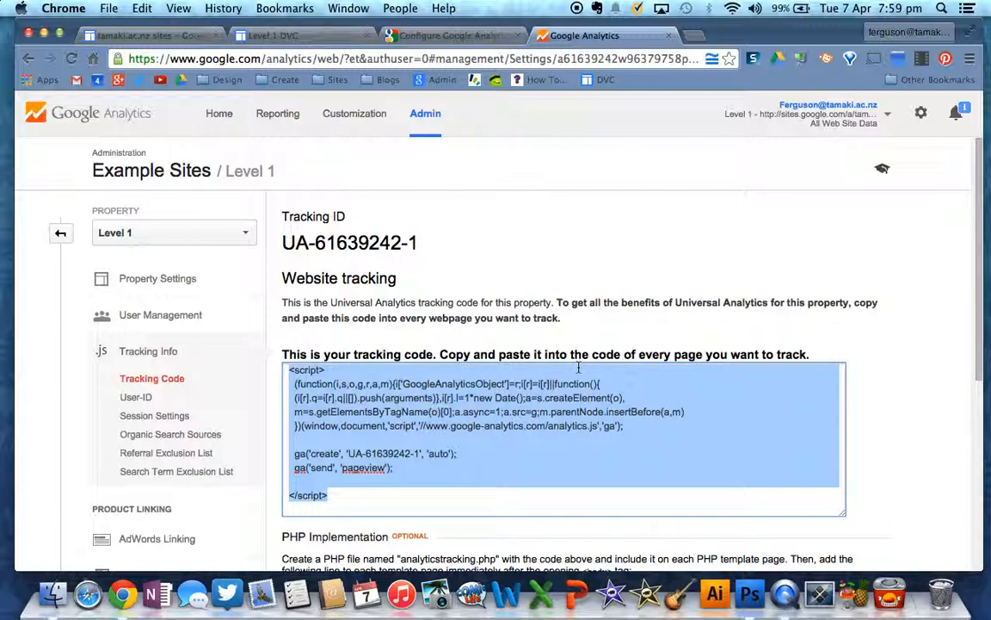
# Paste the tracking script below the existing HTML of the Level 1 DVC Home page, accept the tag modification, and save the page
pyautogui.click(292, 35)
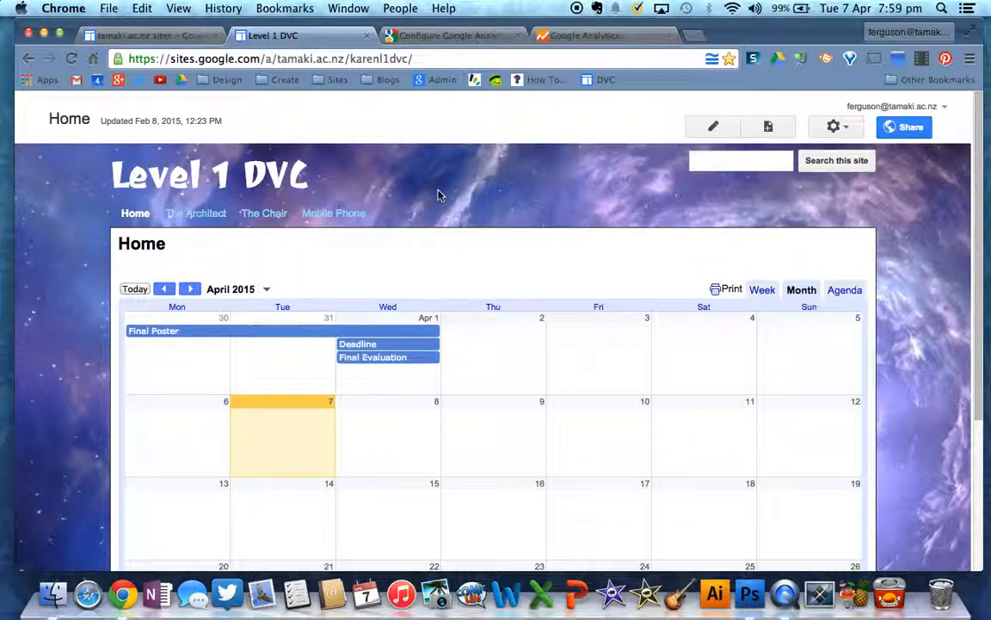
pyautogui.click(713, 127)
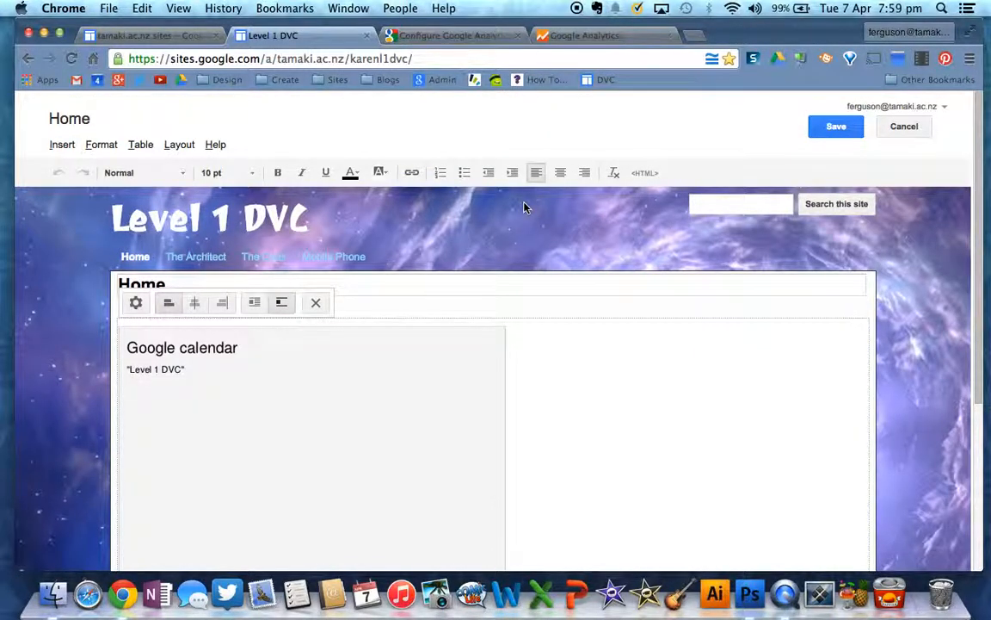
pyautogui.click(652, 173)
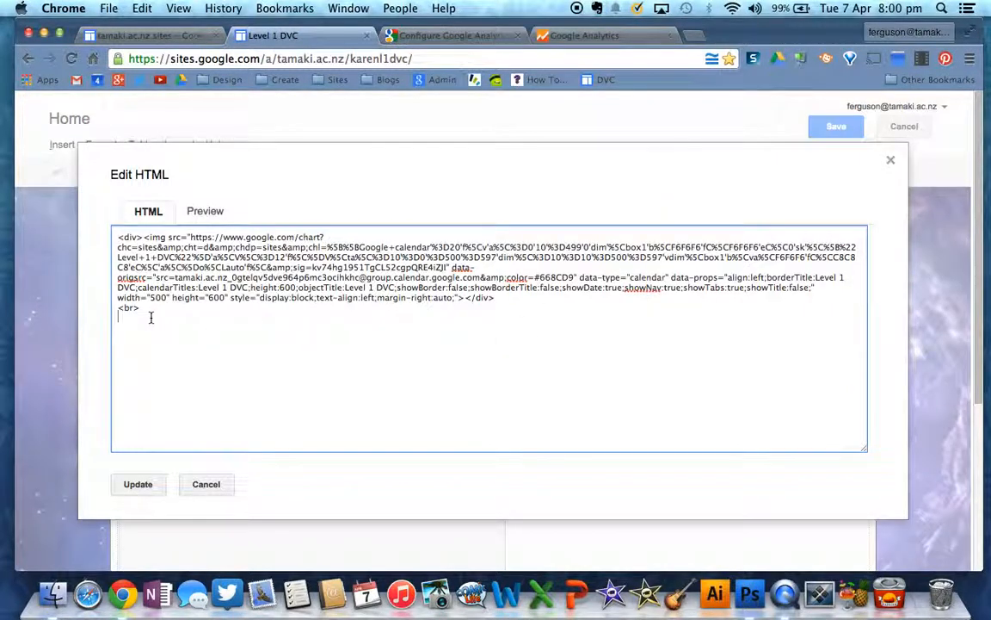
pyautogui.press('super+v')
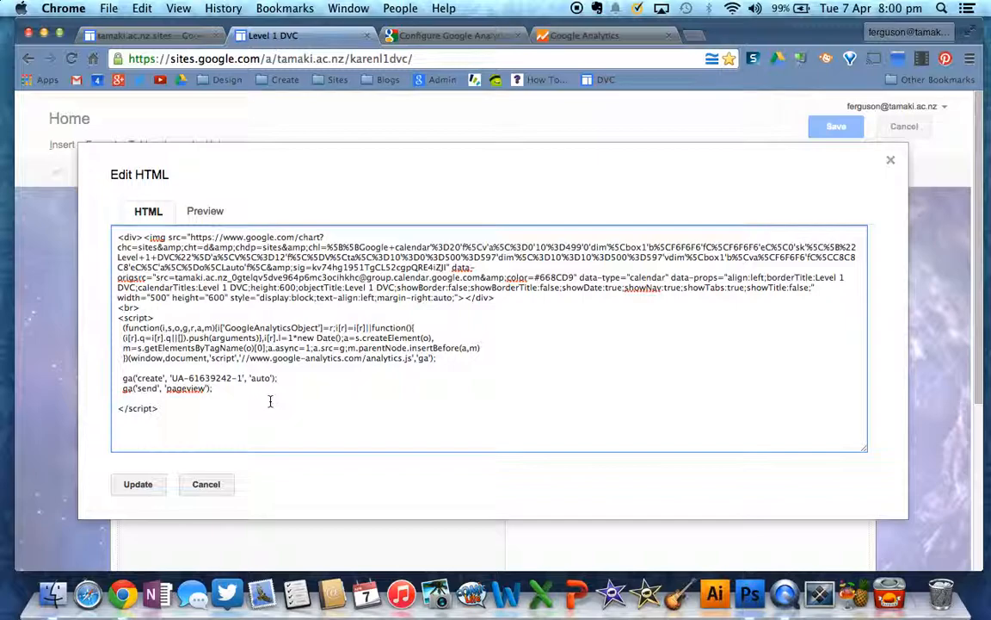
pyautogui.click(138, 484)
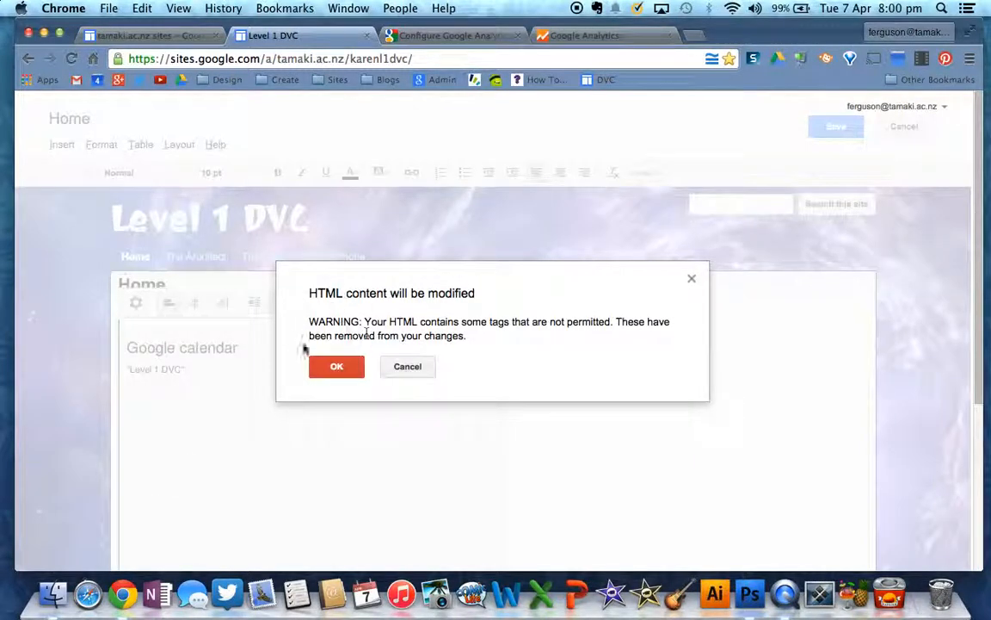
pyautogui.click(336, 369)
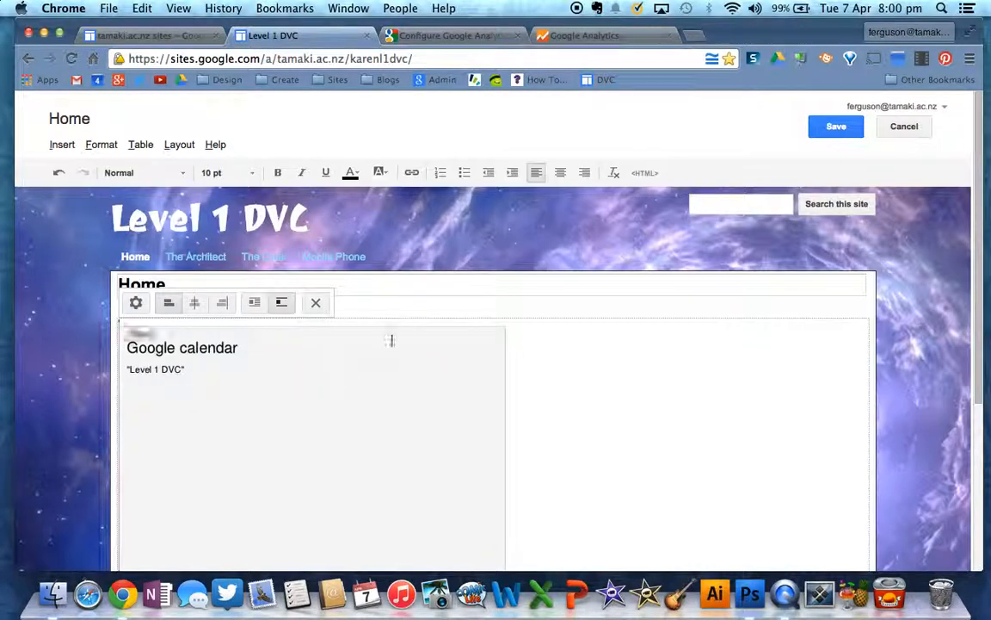
pyautogui.click(834, 126)
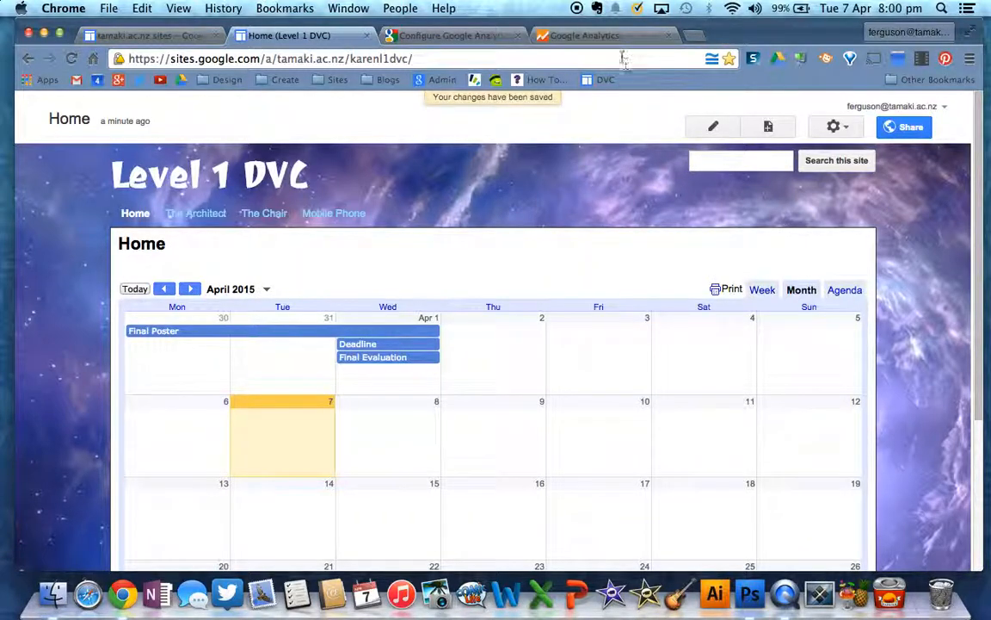
# Switch back to Google Analytics and load its account overview from the saved Analytics bookmark
pyautogui.click(568, 35)
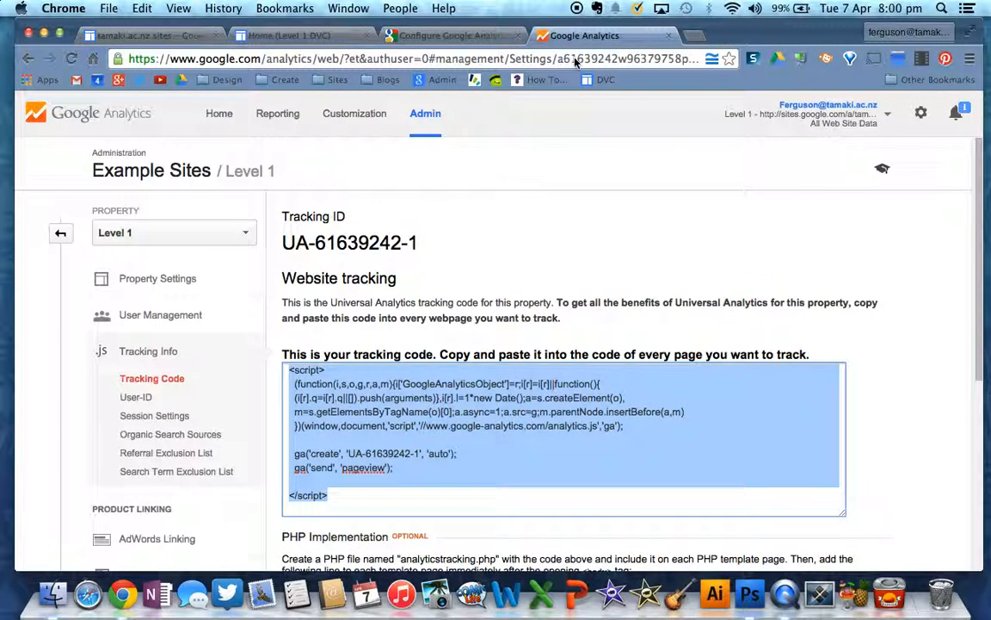
pyautogui.click(883, 378)
pyautogui.scroll(-5, 883, 379)
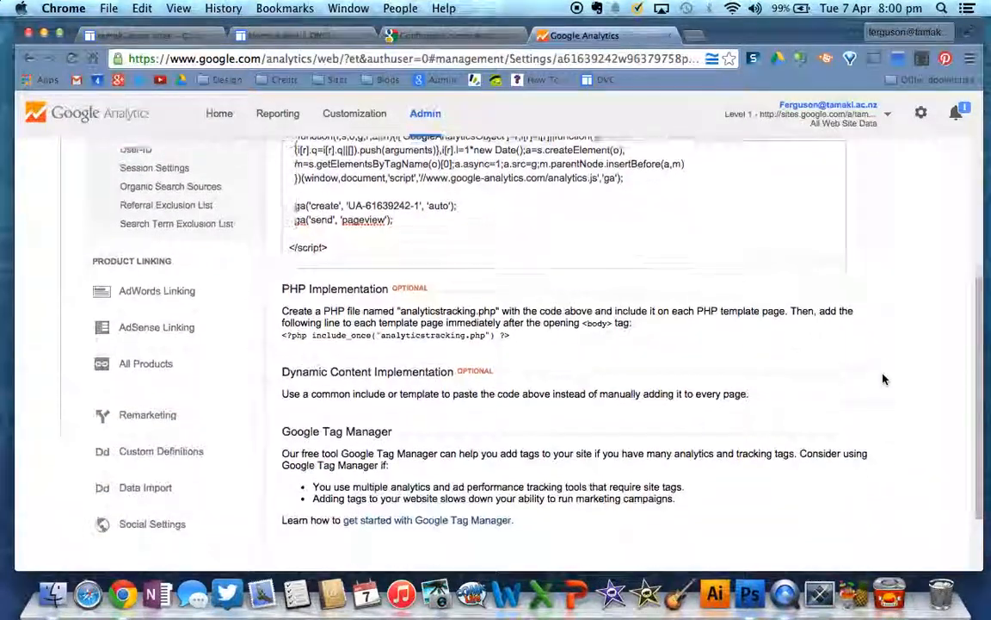
pyautogui.scroll(10, 883, 378)
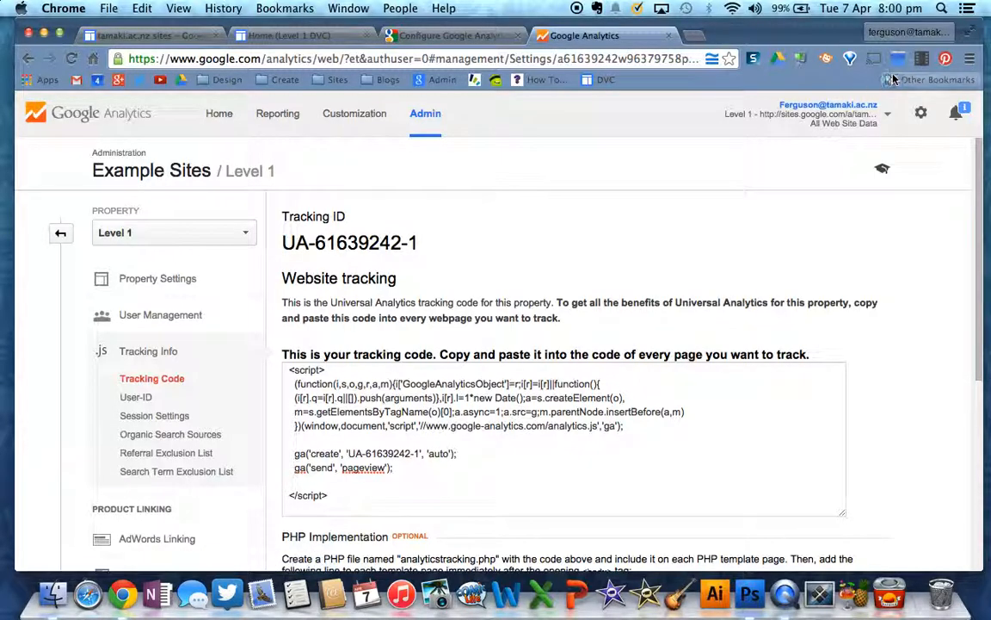
pyautogui.click(934, 79)
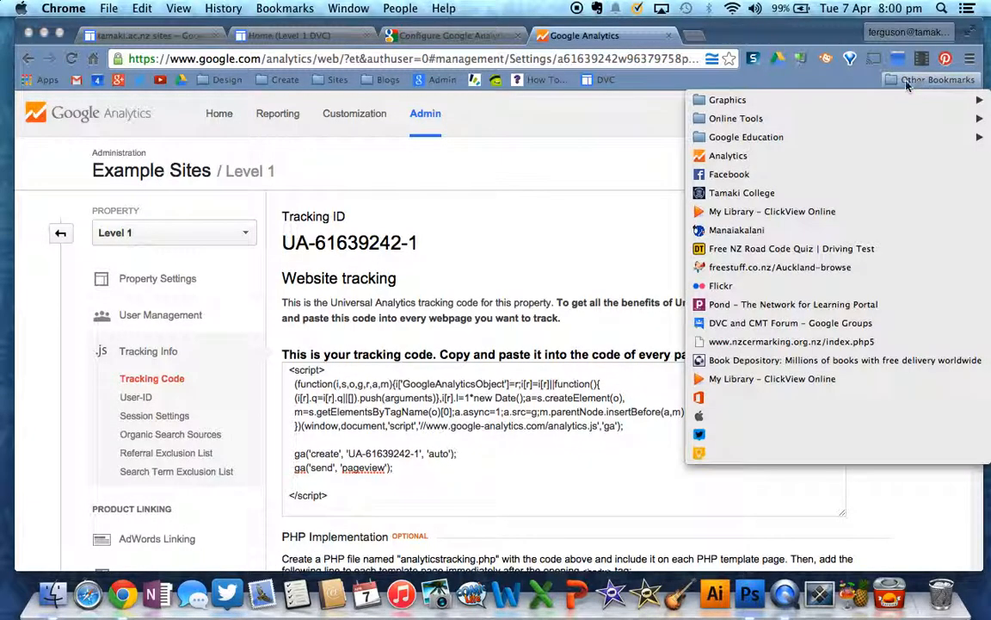
pyautogui.click(713, 156)
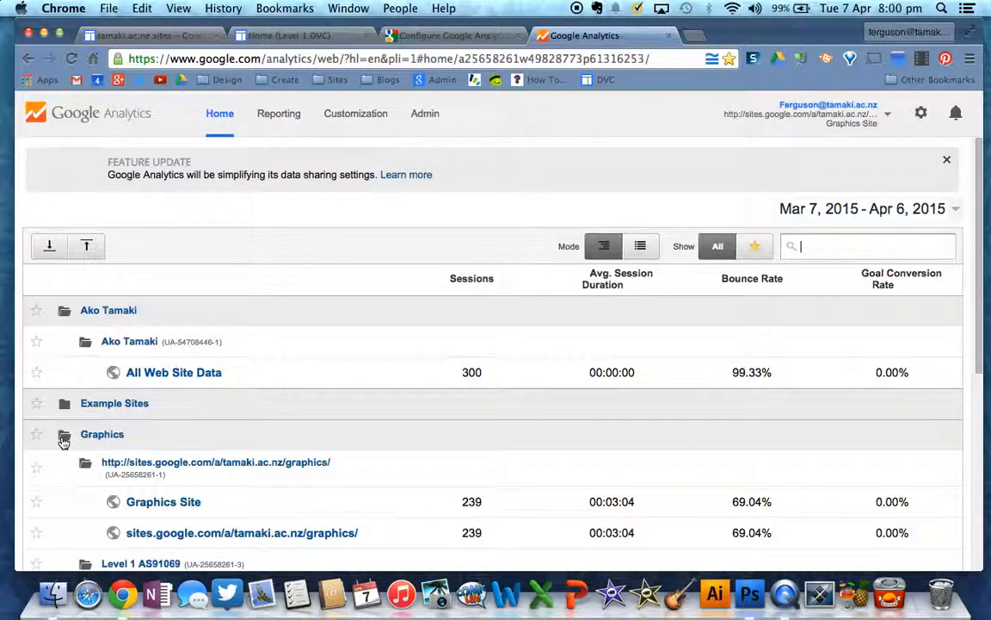
# Collapse the Ako Tamaki, Graphics, How To and Tamaki College accounts and open the All Web Site Data report for Level 1 under Example Sites
pyautogui.click(64, 310)
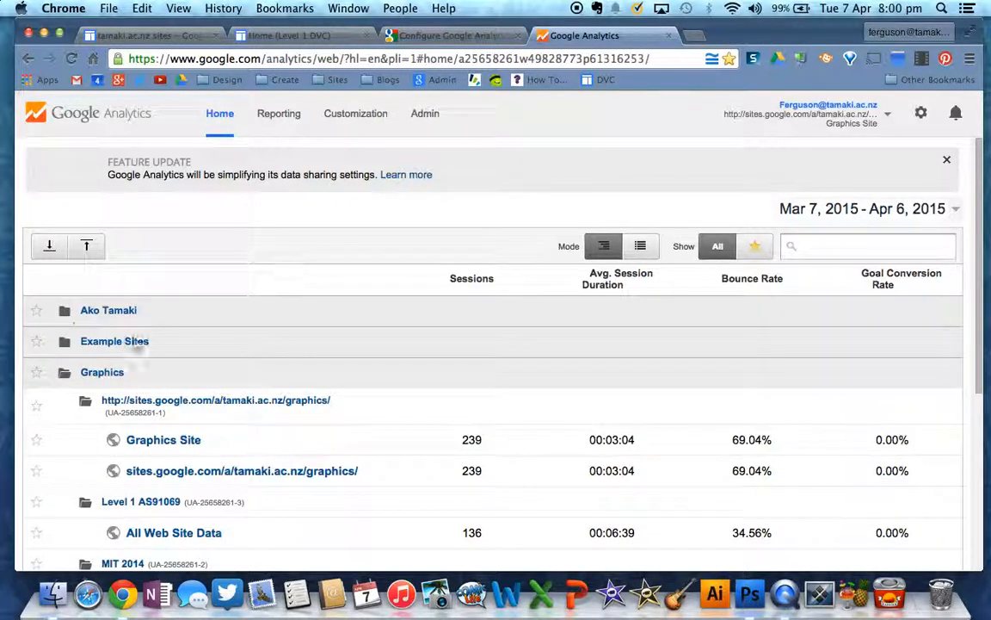
pyautogui.scroll(-3, 249, 403)
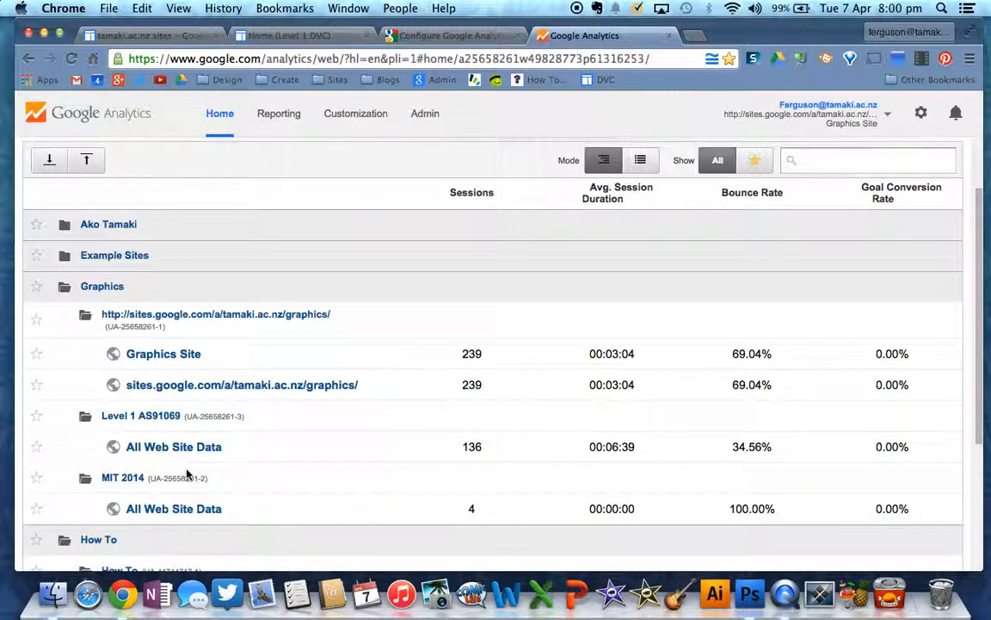
pyautogui.click(64, 286)
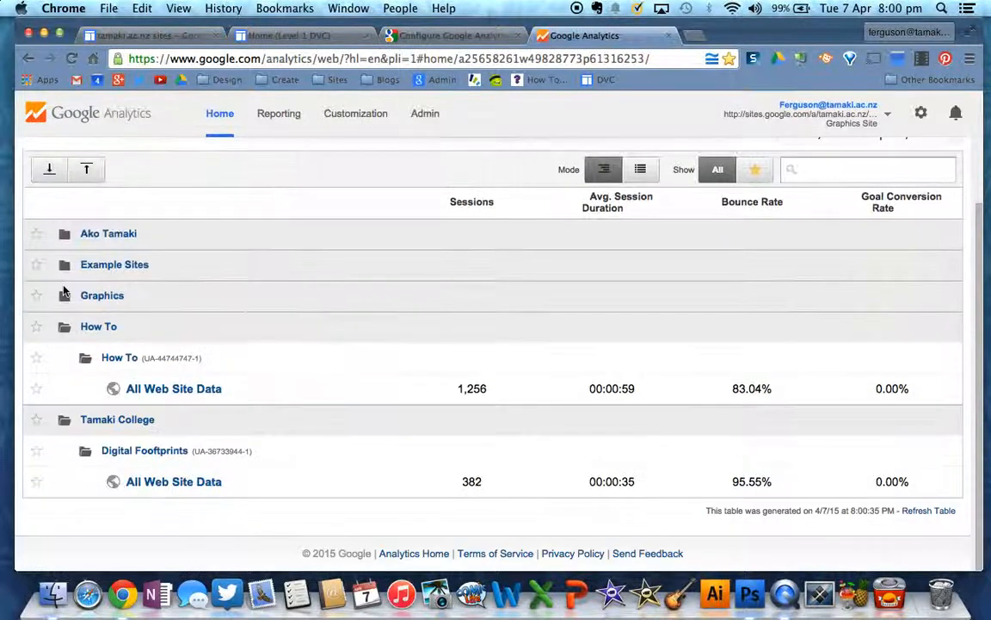
pyautogui.click(64, 326)
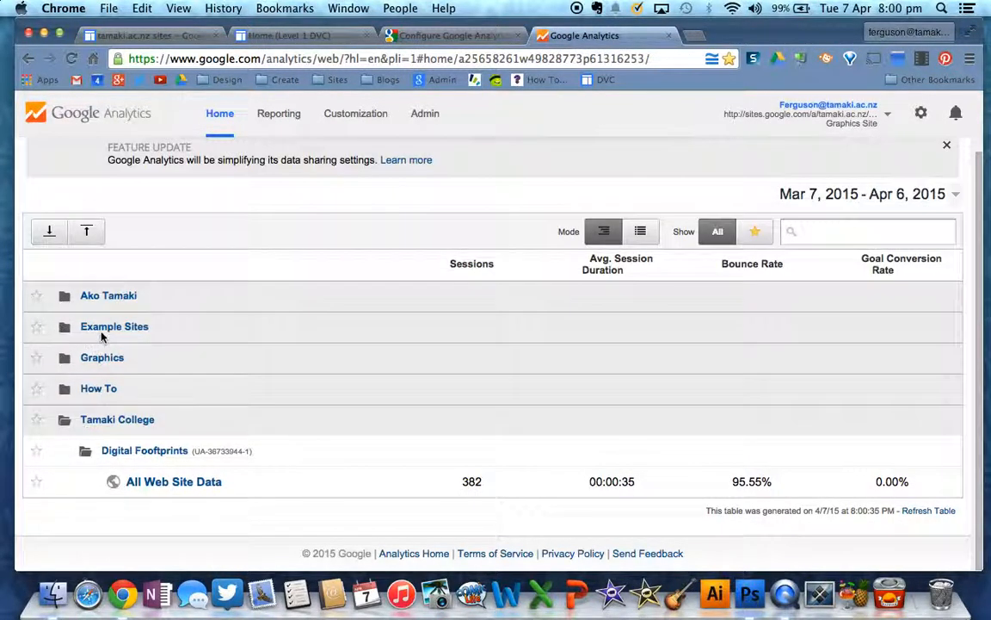
pyautogui.click(65, 419)
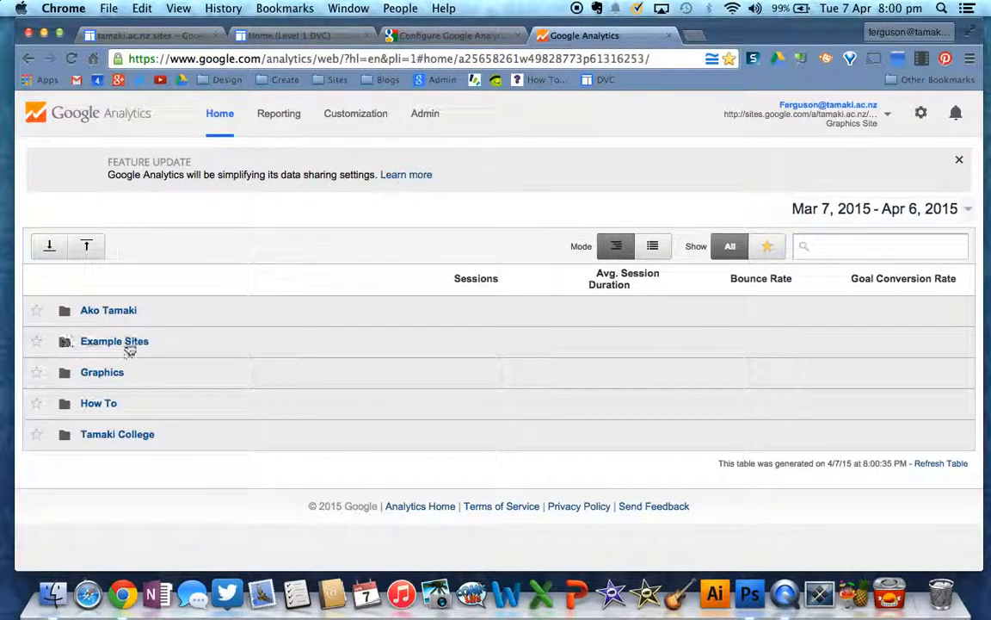
pyautogui.click(65, 343)
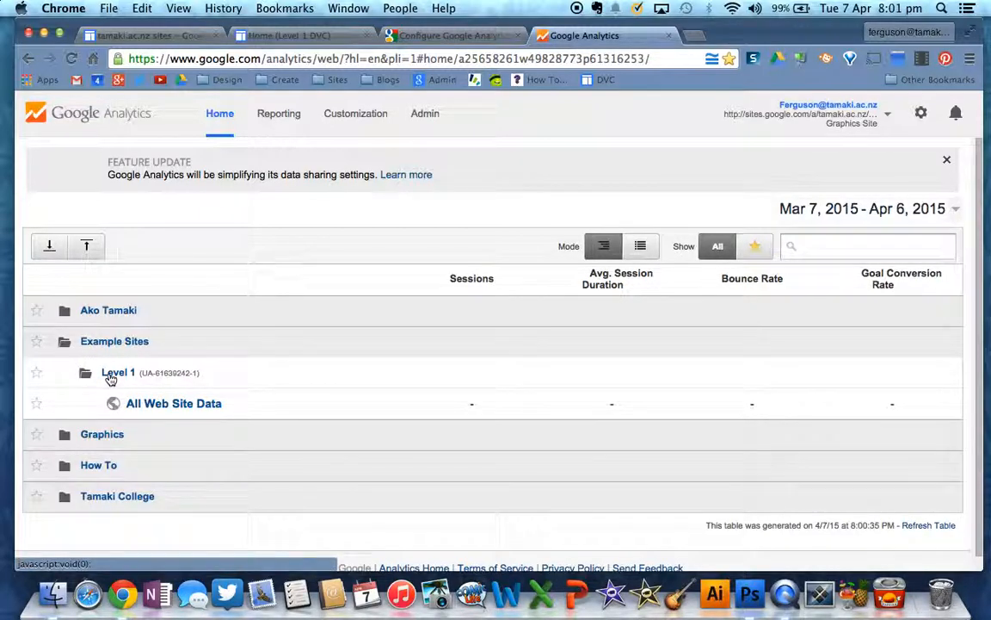
pyautogui.click(170, 408)
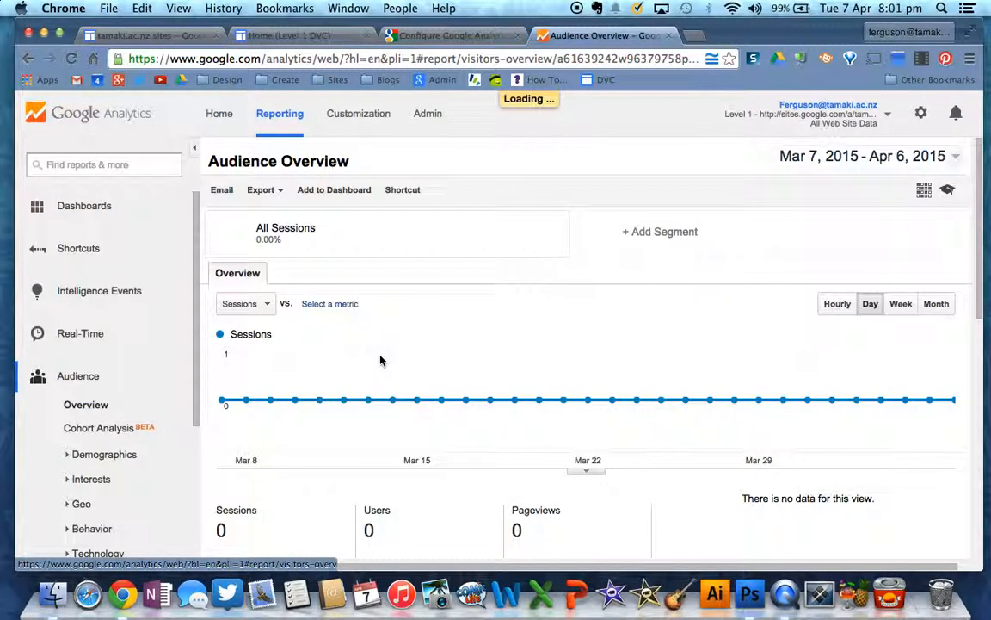